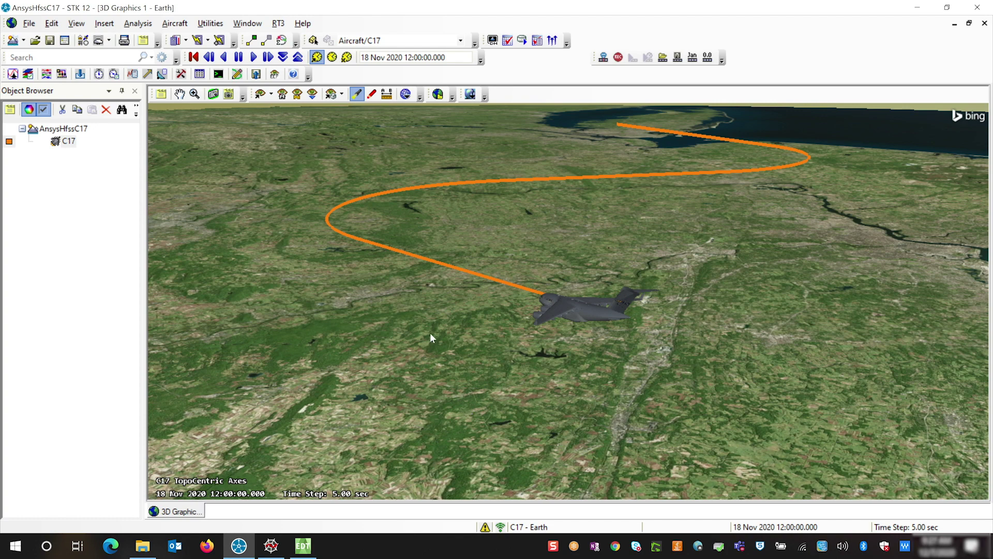
- Insert a facility with default settings into the AnsysHfssC17 scenario
left_click(104, 23)
left_click(110, 41)
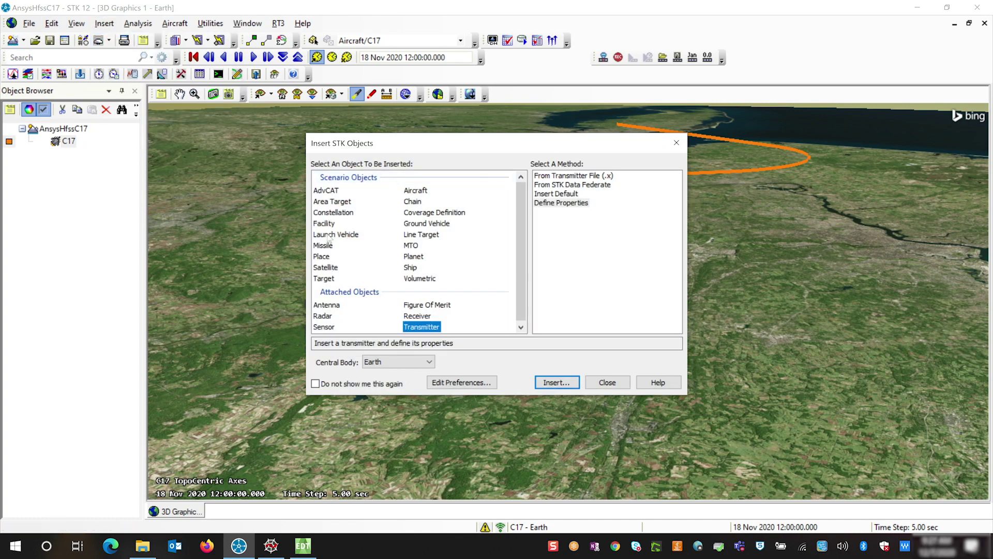
left_click(325, 223)
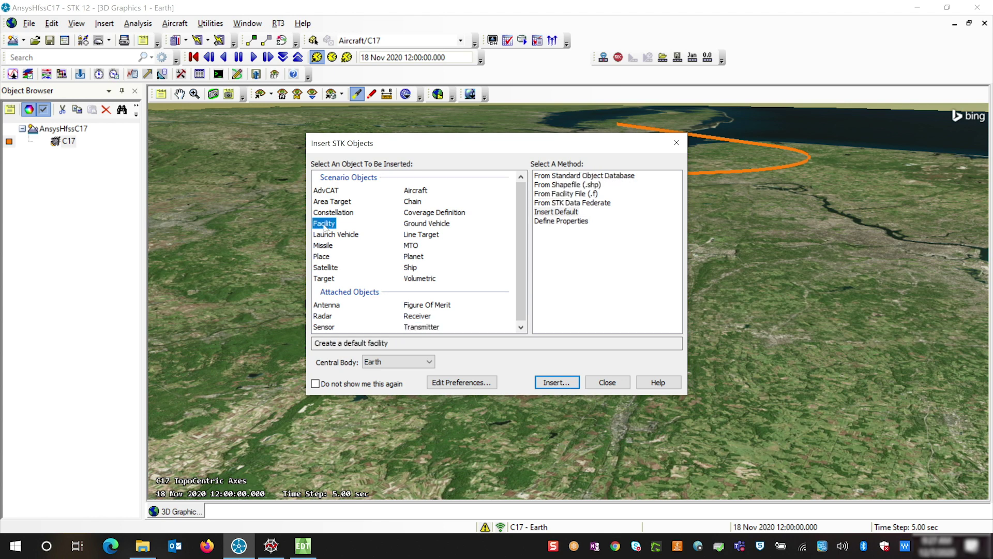
left_click(557, 382)
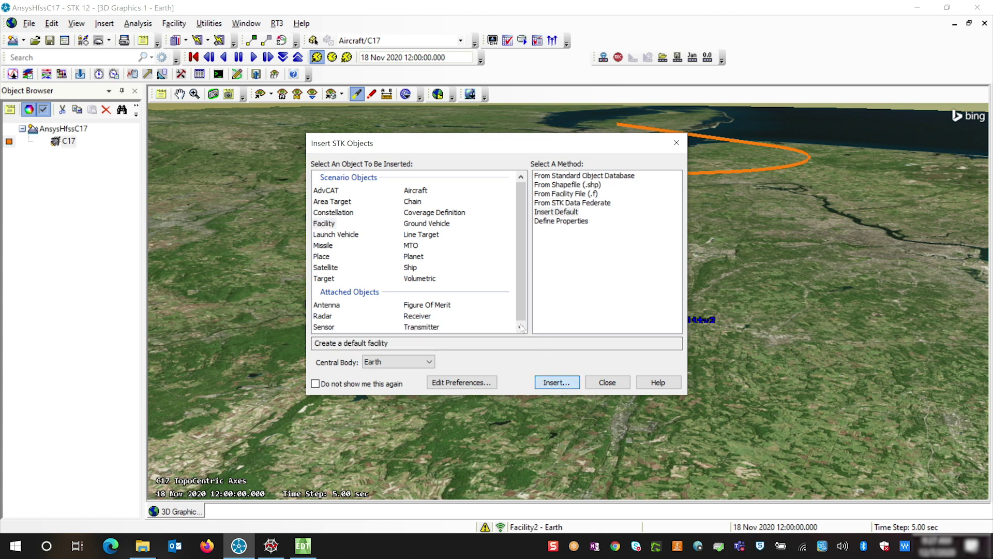
- Attach a default receiver to the new facility
left_click(416, 316)
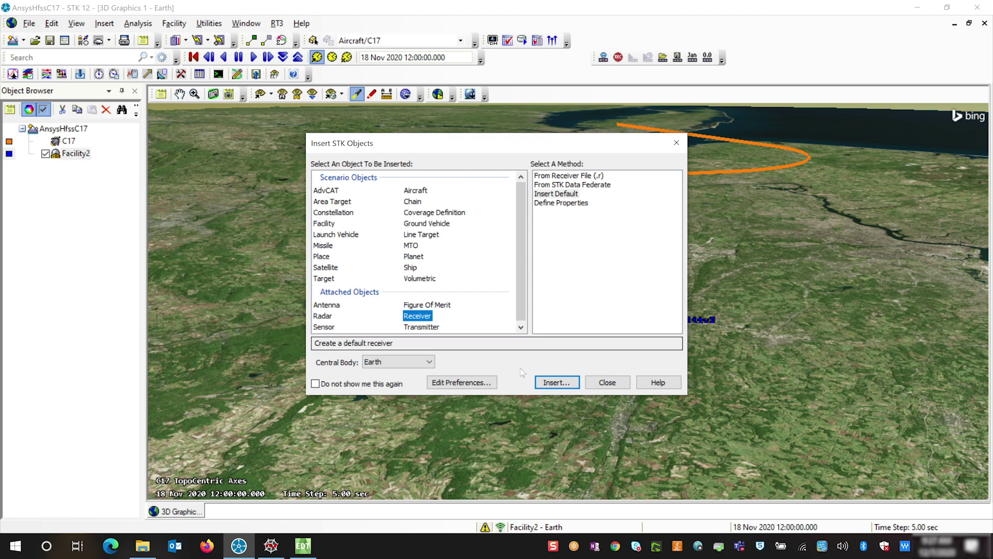
left_click(543, 386)
left_click(512, 361)
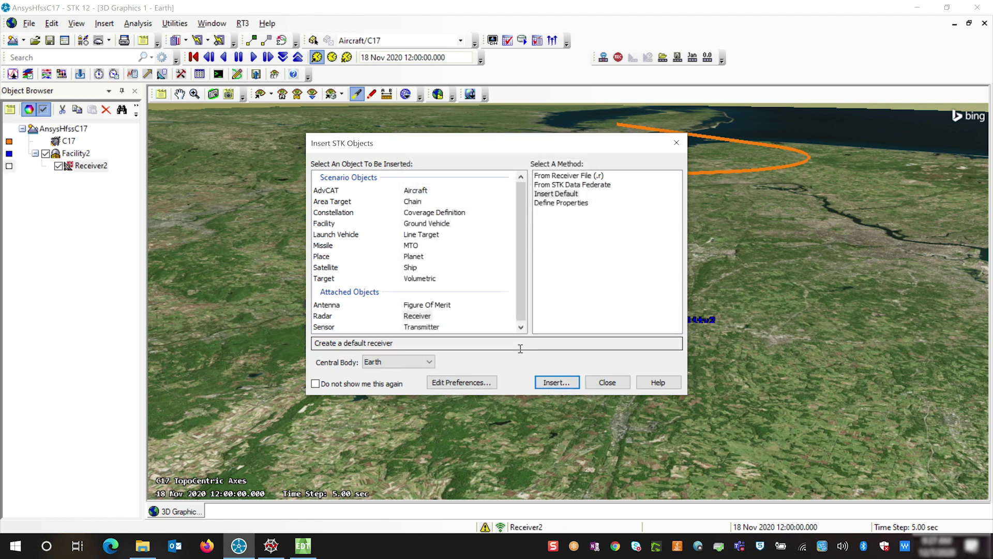
- Attach a transmitter to the C17 aircraft using the Define Properties method, and finish inserting objects
left_click(421, 327)
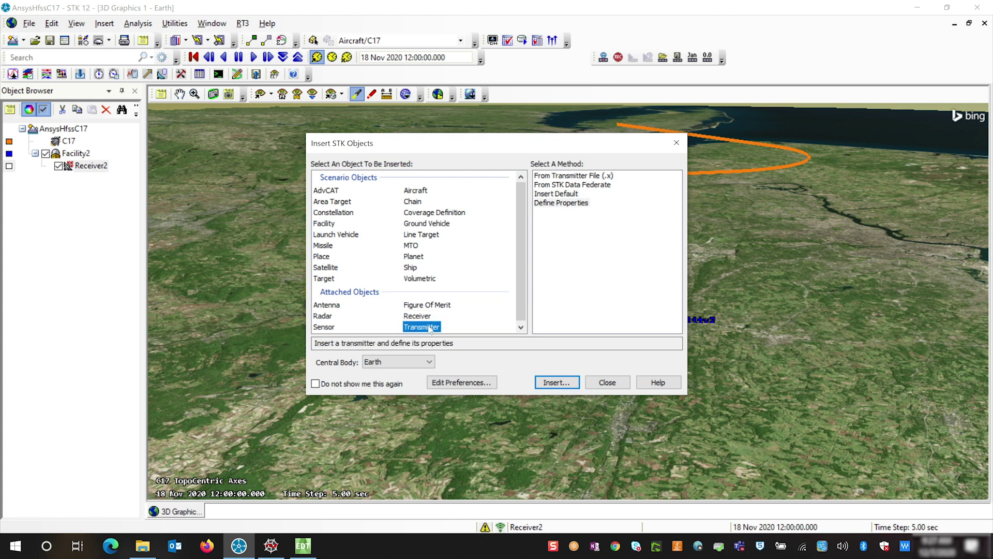
left_click(553, 382)
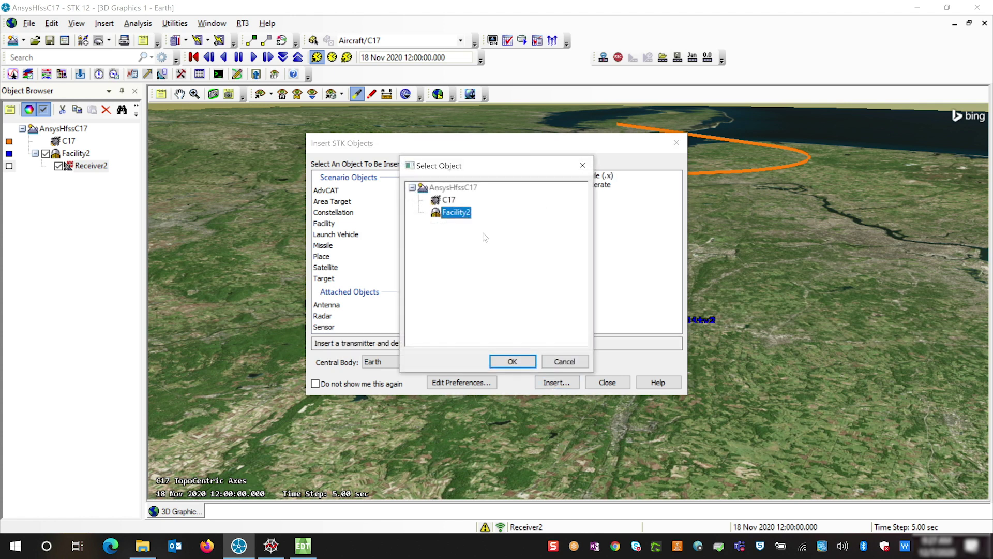
left_click(512, 362)
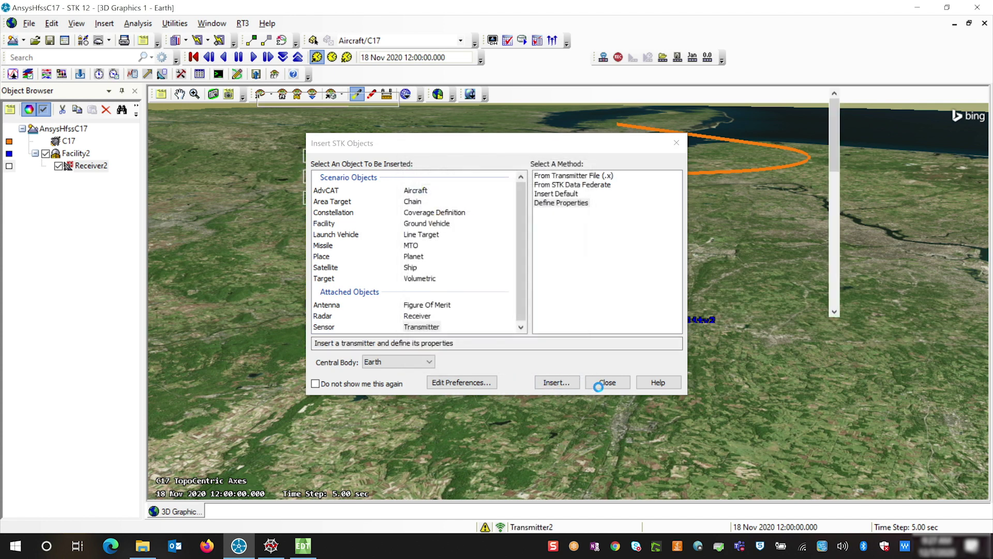
left_click(605, 382)
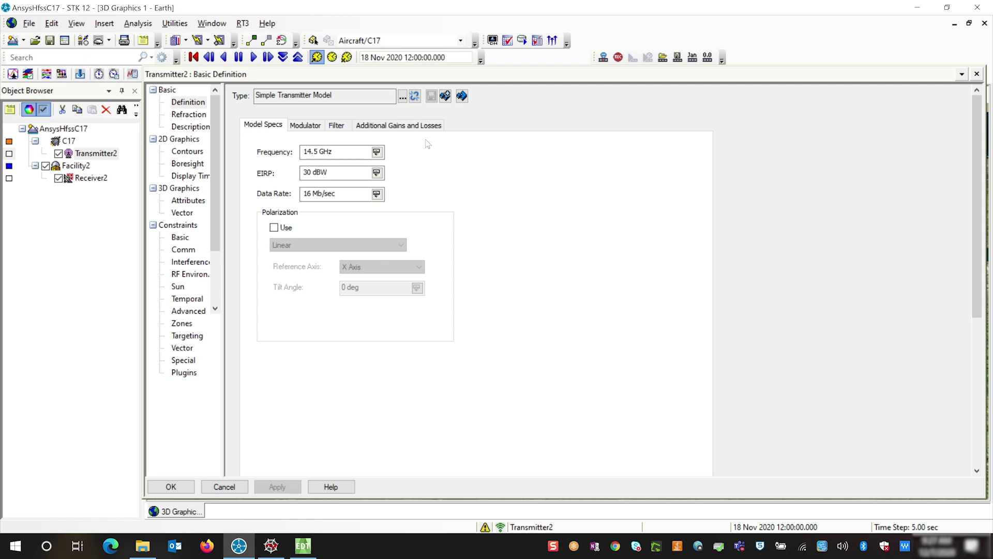
- Change the transmitter's type to Complex Transmitter Model and apply a frequency of 3.5 GHz
left_click(403, 98)
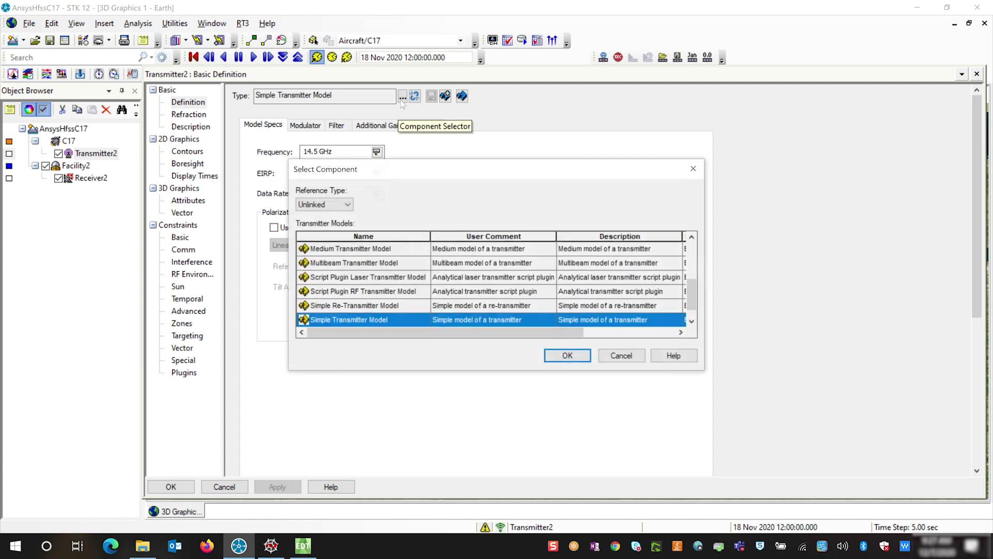
scroll(399, 264, "up", 2)
left_click(392, 264)
left_click(561, 356)
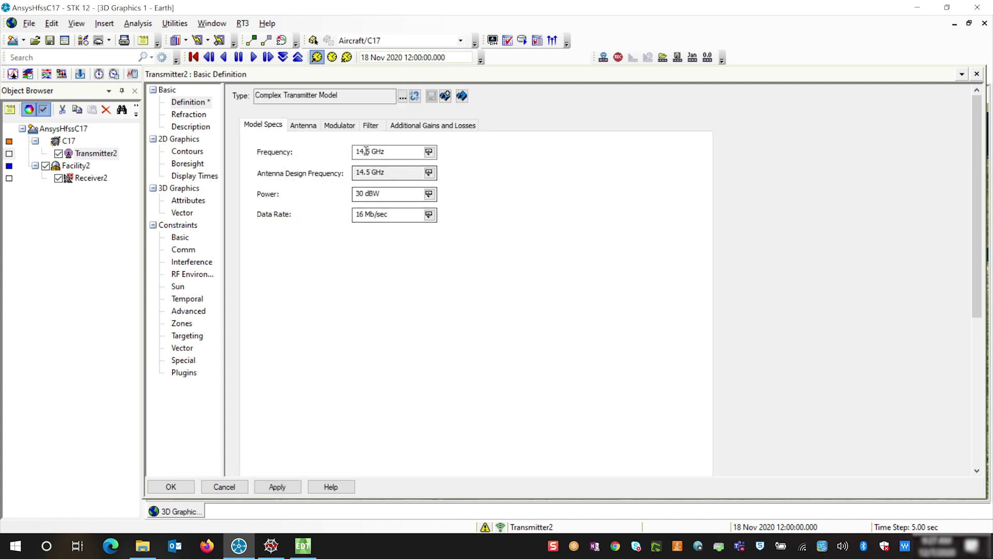
left_click_drag(371, 151, 350, 150)
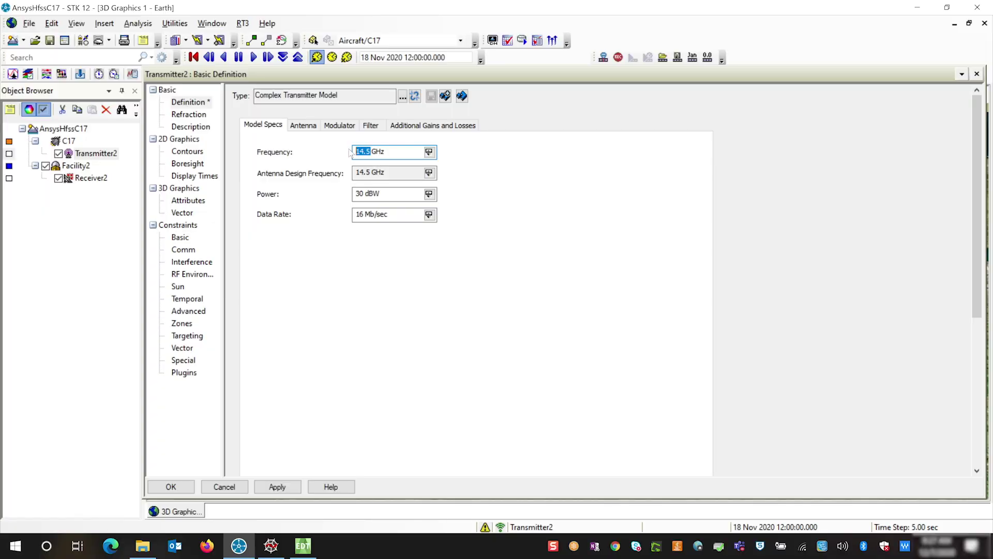
type("3.5 GHz")
left_click(277, 487)
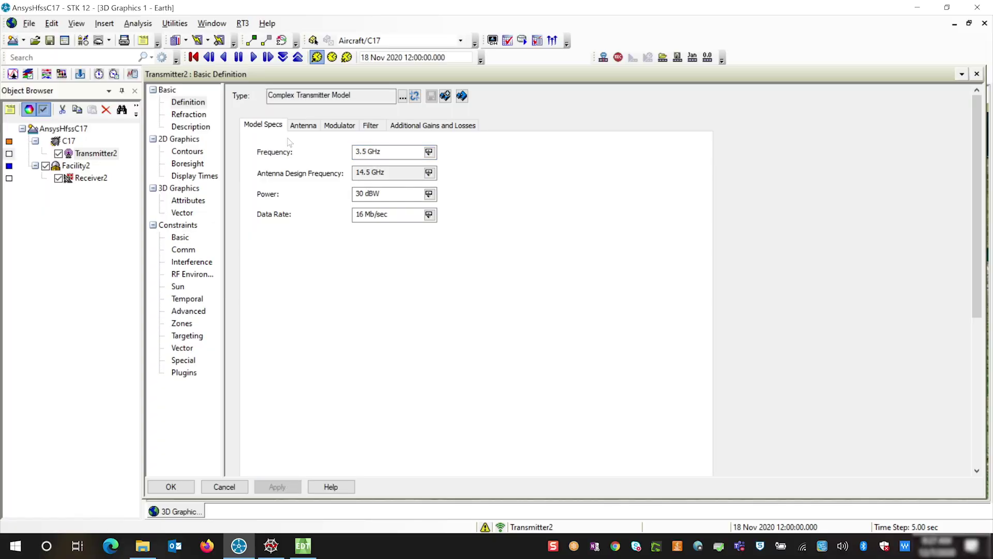
- Change the transmitter's antenna type to Phased Array and set its design frequency to 3.5 GHz
left_click(303, 125)
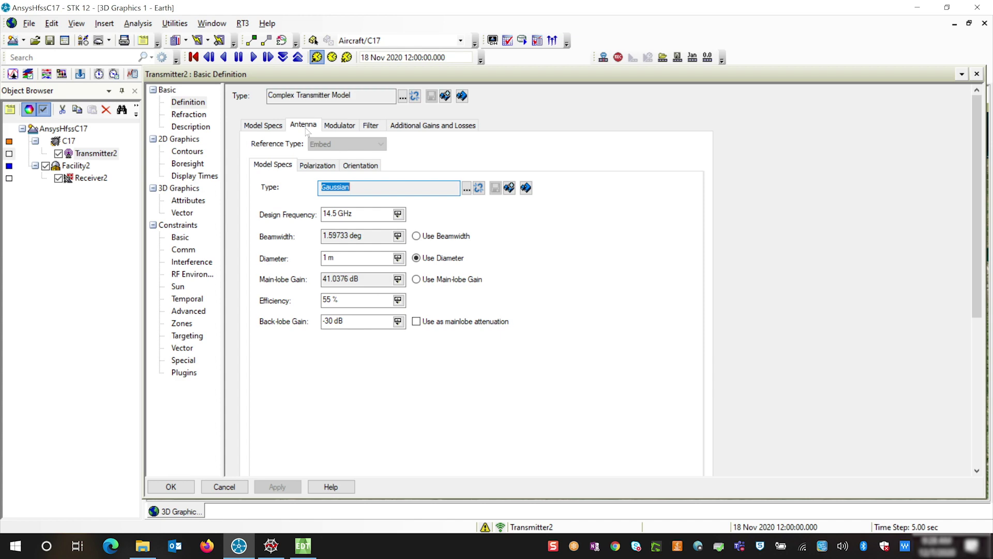
left_click(468, 189)
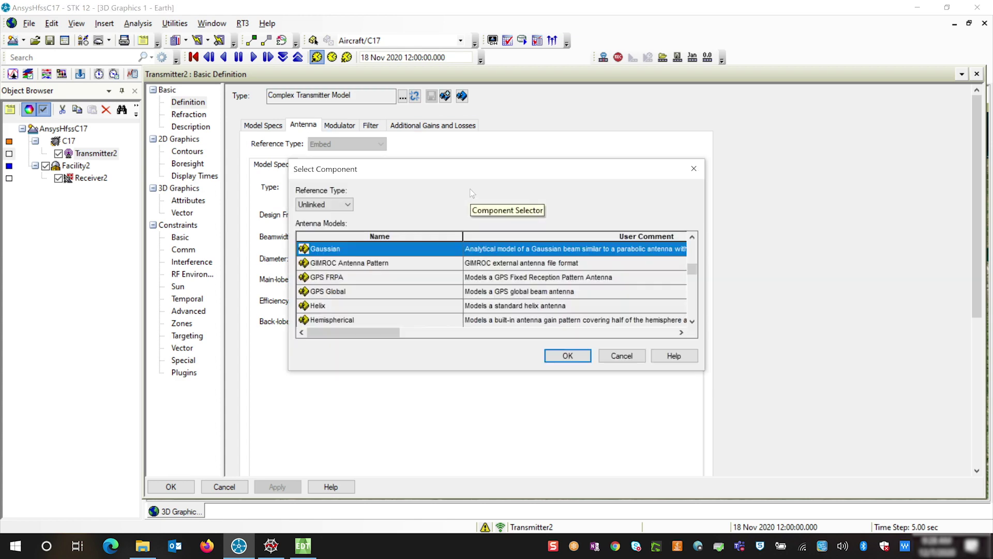
scroll(461, 282, "down", 6)
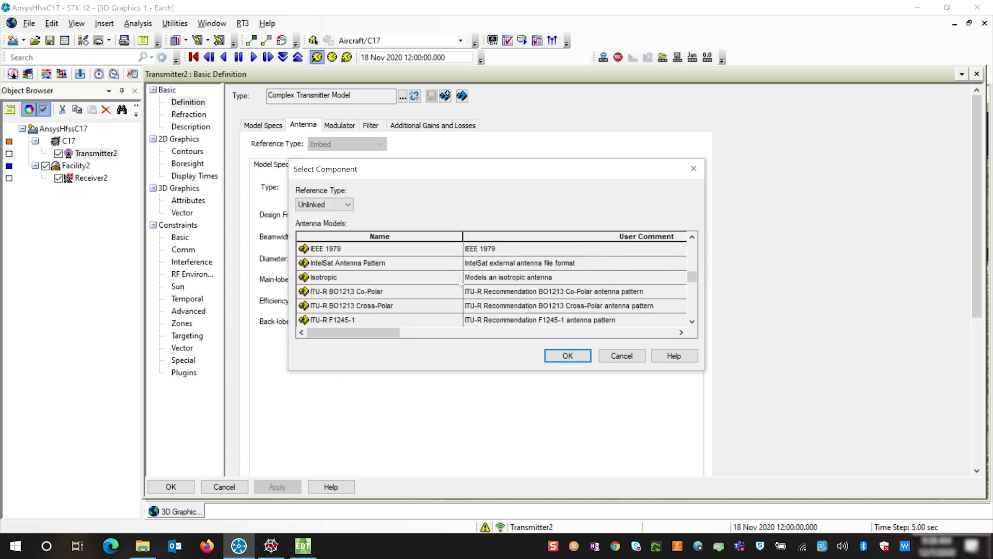
left_click(357, 306)
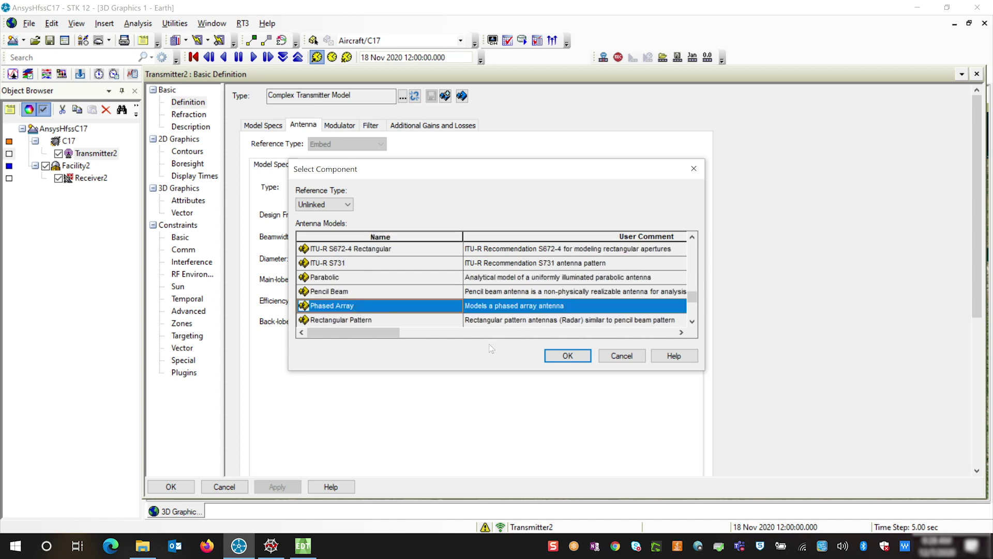
left_click(569, 355)
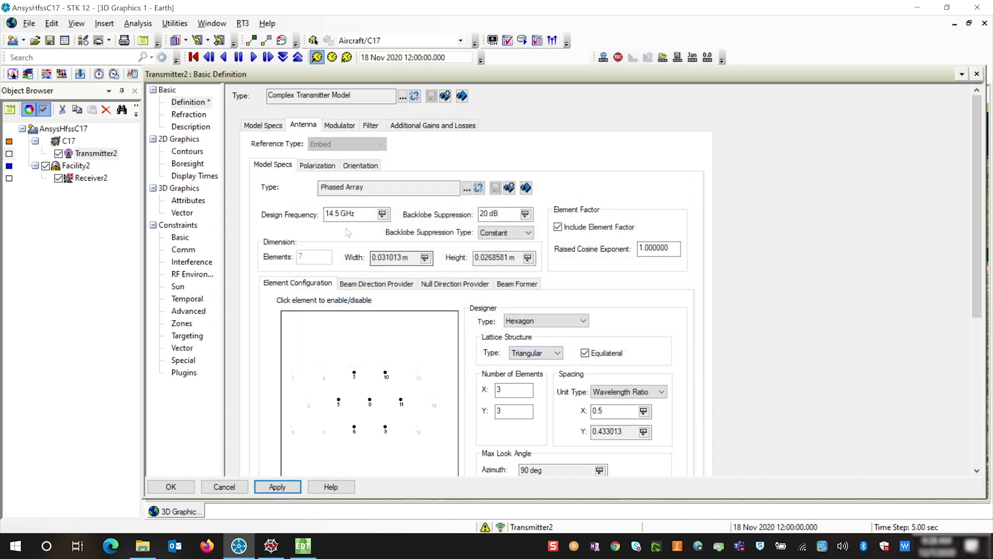
left_click(330, 217)
key("ctrl+shift+Right")
type("3.5")
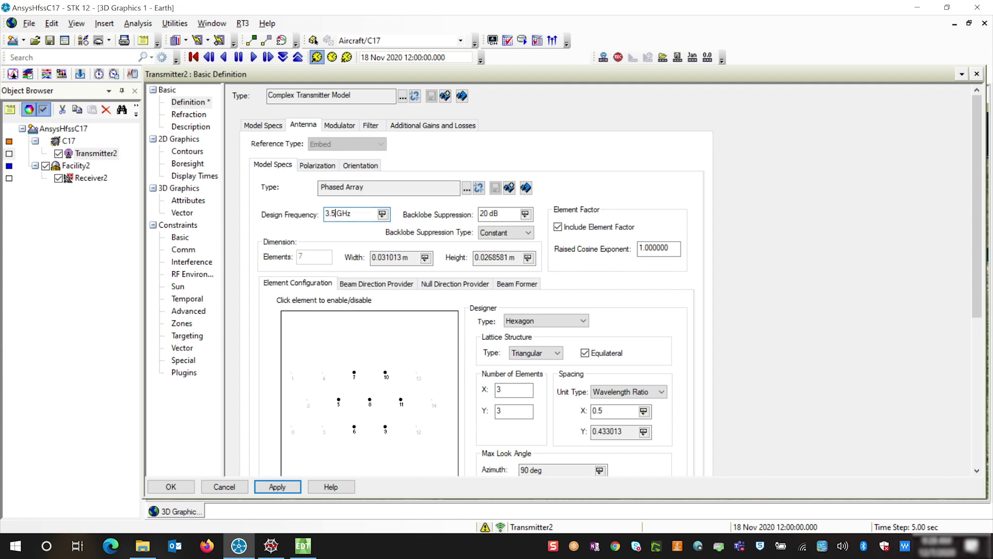
key("Return")
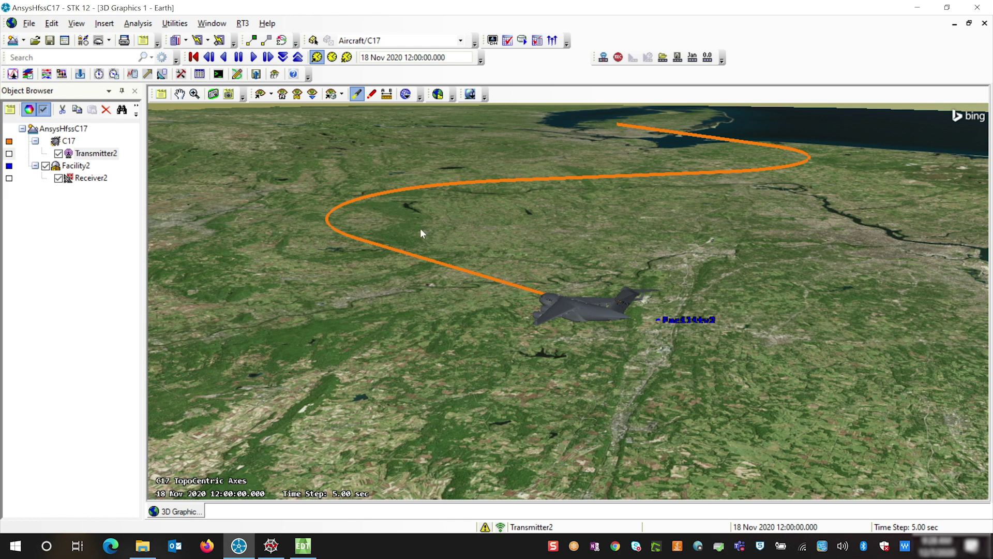
- In Analysis Workbench, start a Displacement vector named AntennaPointing on the C17 transmitter, with the transmitter's Center as origin point
left_click(137, 24)
left_click(152, 45)
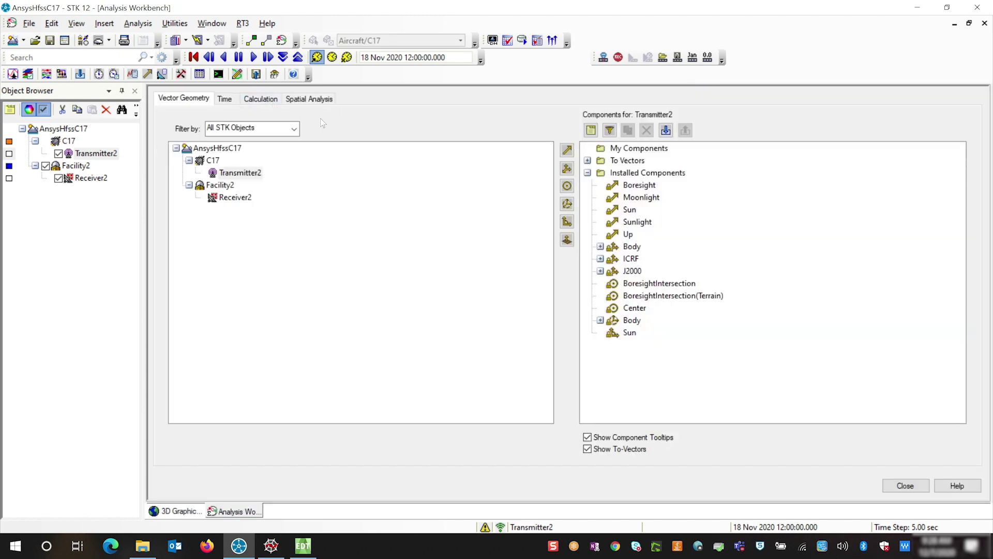
left_click(567, 153)
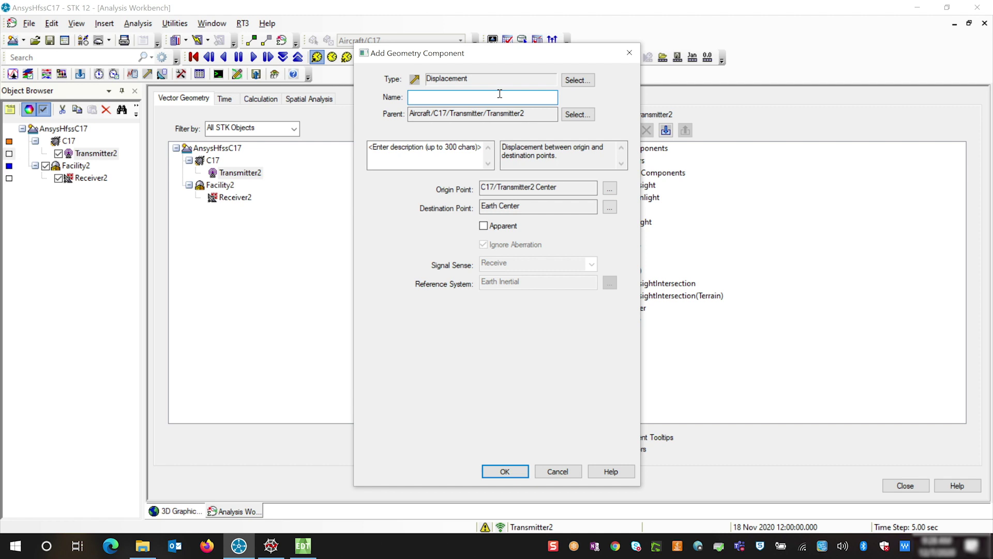
type("AntennaPointing")
left_click(609, 190)
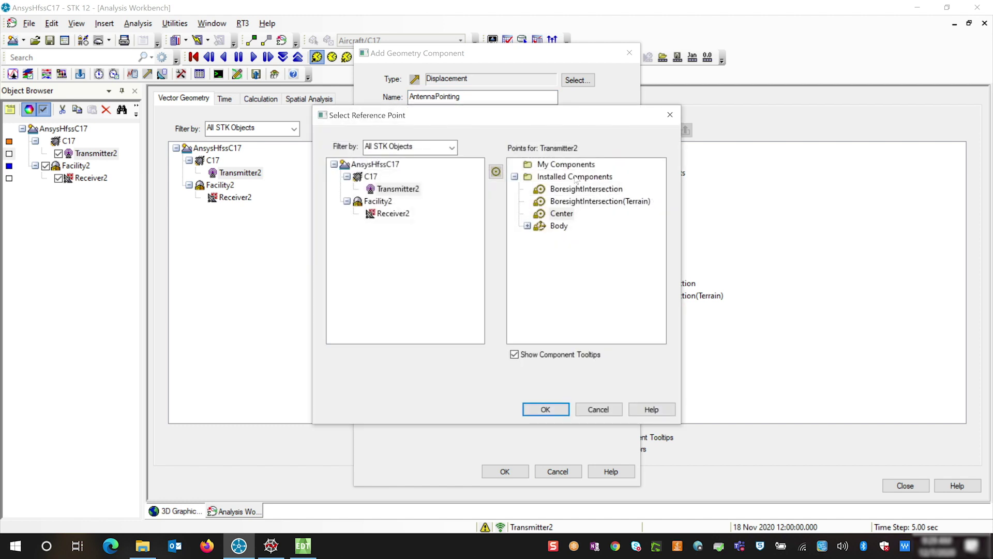
left_click(395, 190)
left_click(569, 214)
left_click(545, 410)
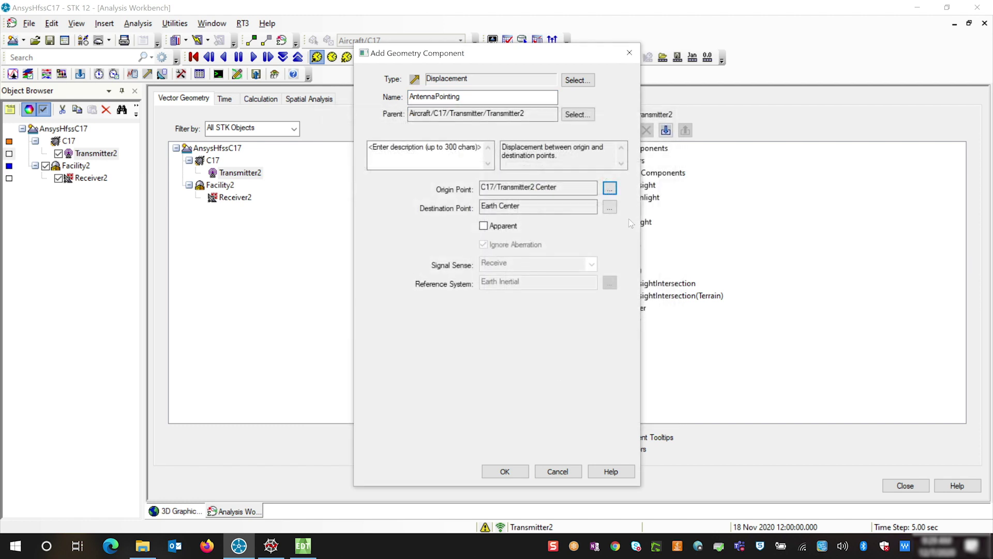
- Set the AntennaPointing vector's destination point to the facility receiver's Center and create the vector
left_click(610, 207)
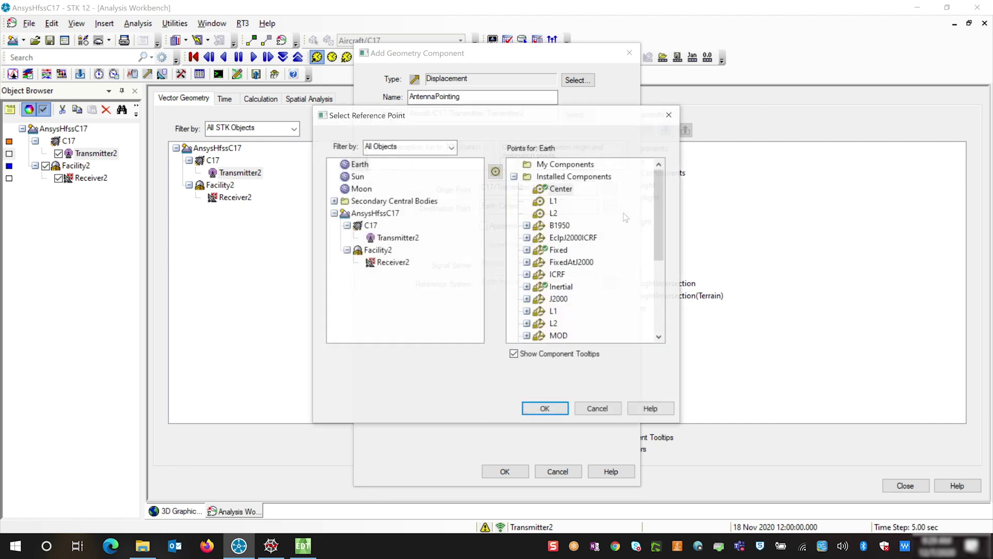
left_click(392, 263)
left_click(562, 214)
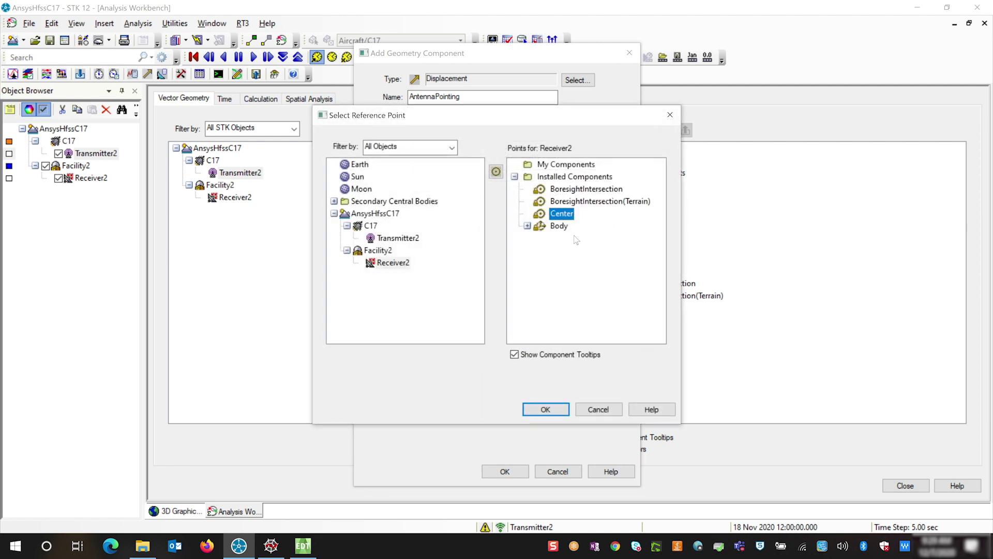
left_click(566, 408)
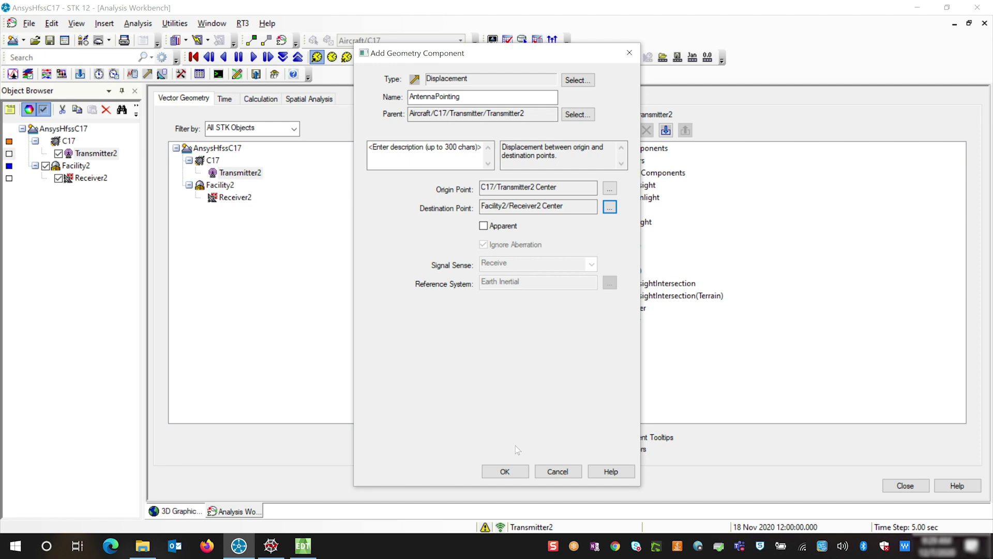
left_click(506, 470)
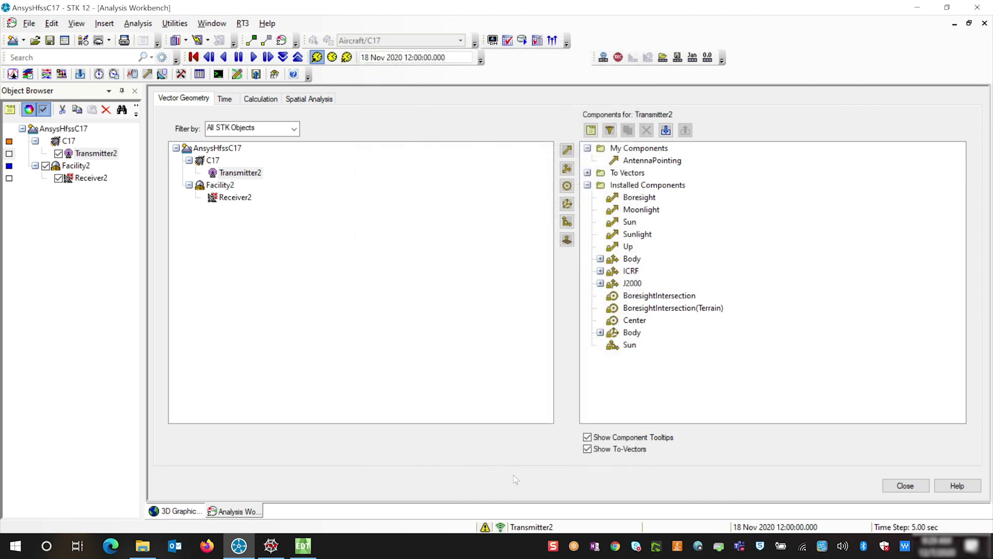
- Add a Projection vector named PointingPosition to the C17 transmitter, with AntennaPointing as its source vector
left_click(567, 150)
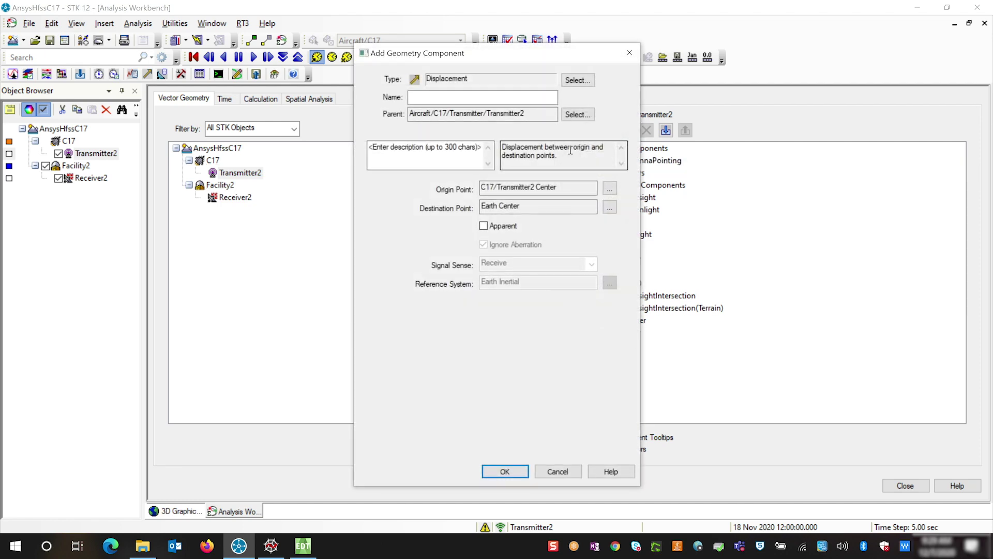
left_click(581, 80)
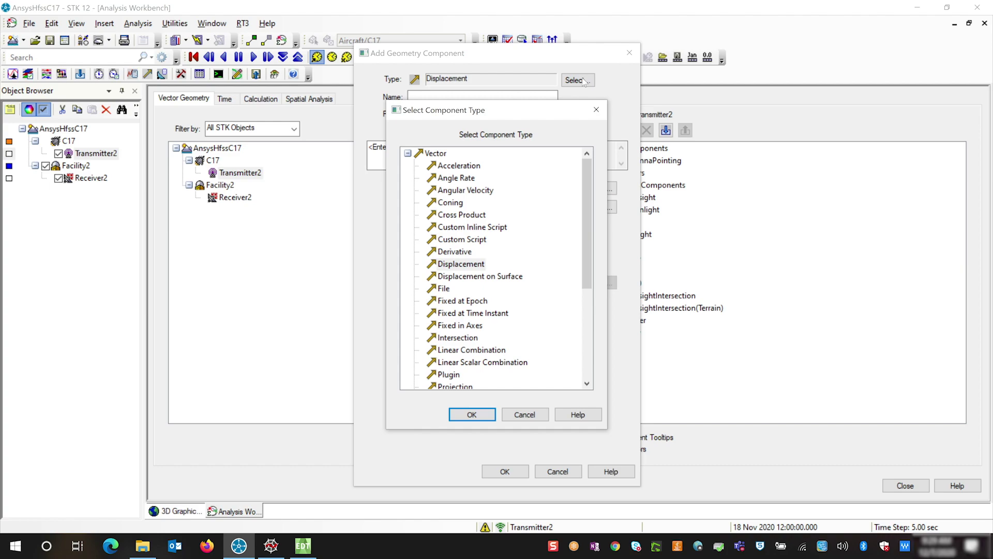
scroll(532, 208, "down", 1)
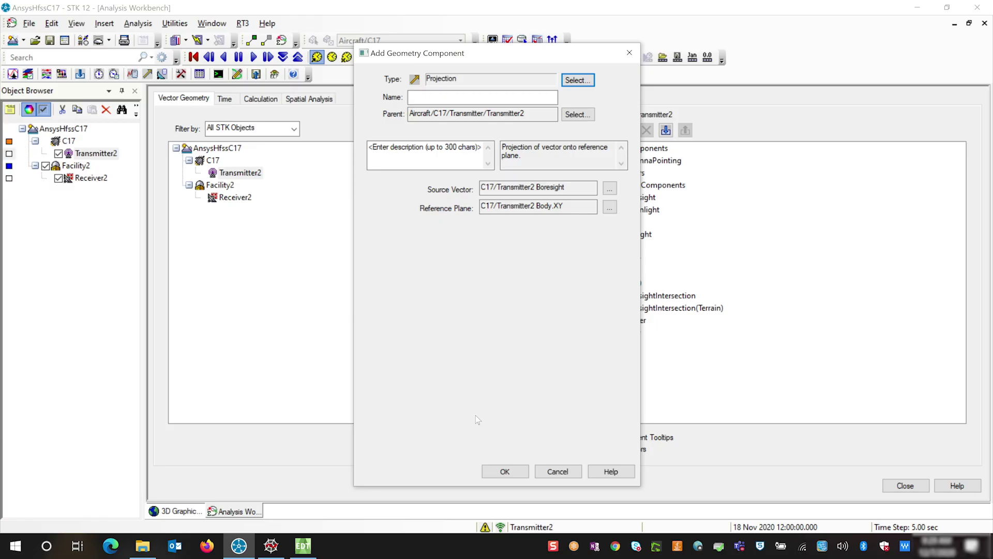
left_click(448, 98)
type("PointingPosition")
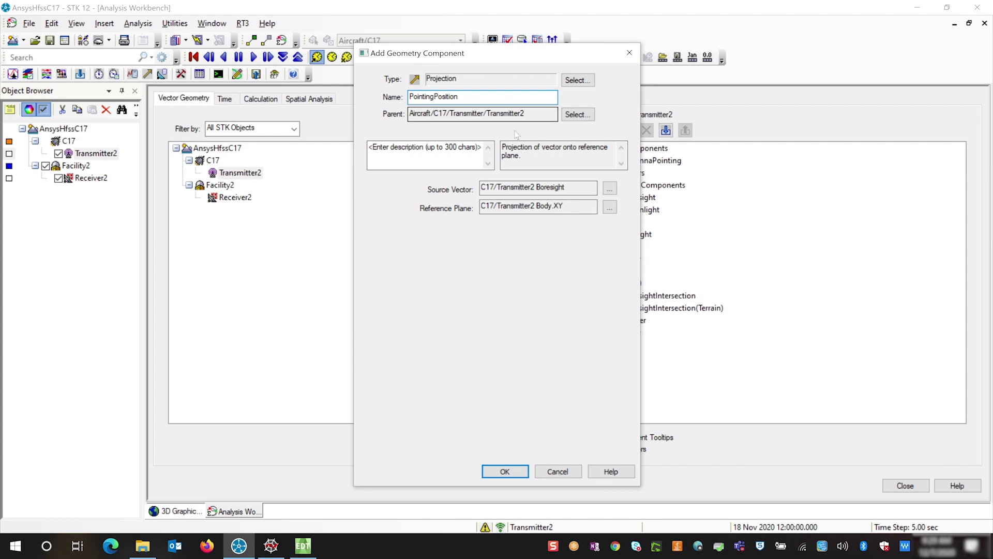
left_click(610, 189)
left_click(566, 179)
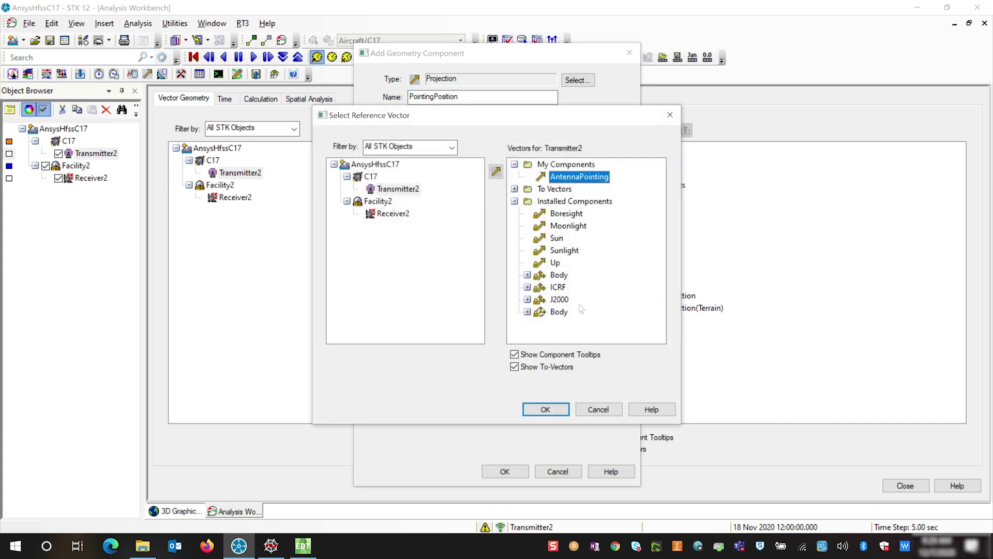
left_click(559, 408)
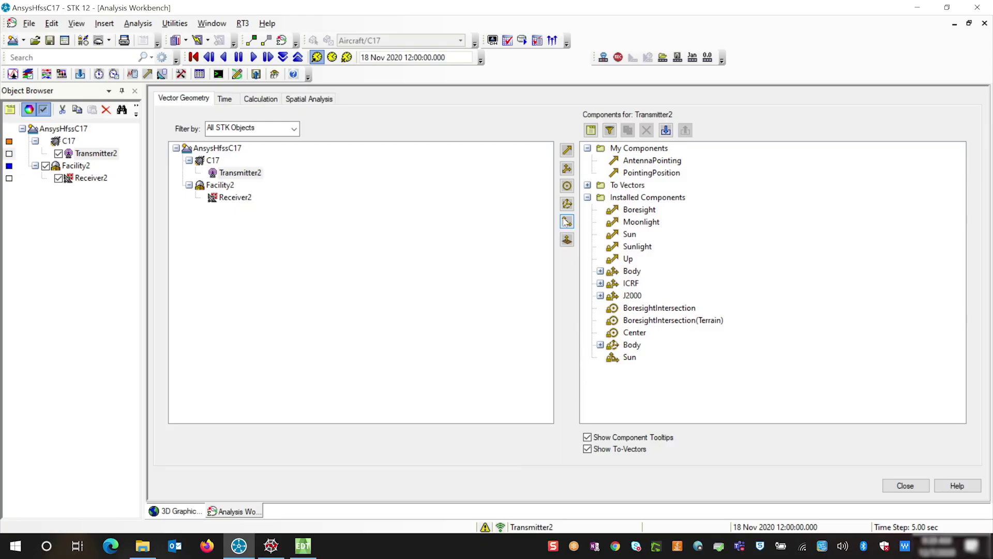
- Start a Dihedral Angle component named PhiPointingm on the C17 transmitter
left_click(567, 221)
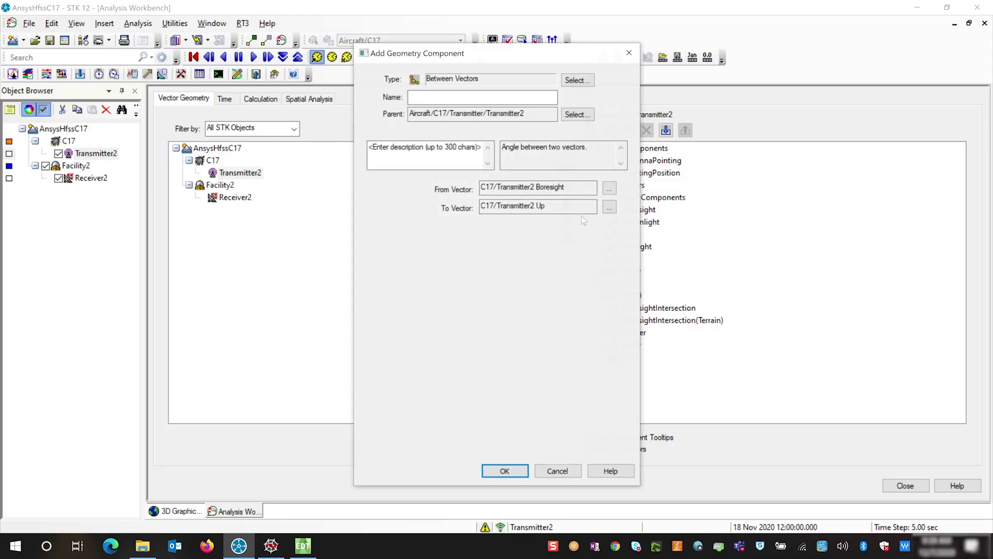
left_click(576, 81)
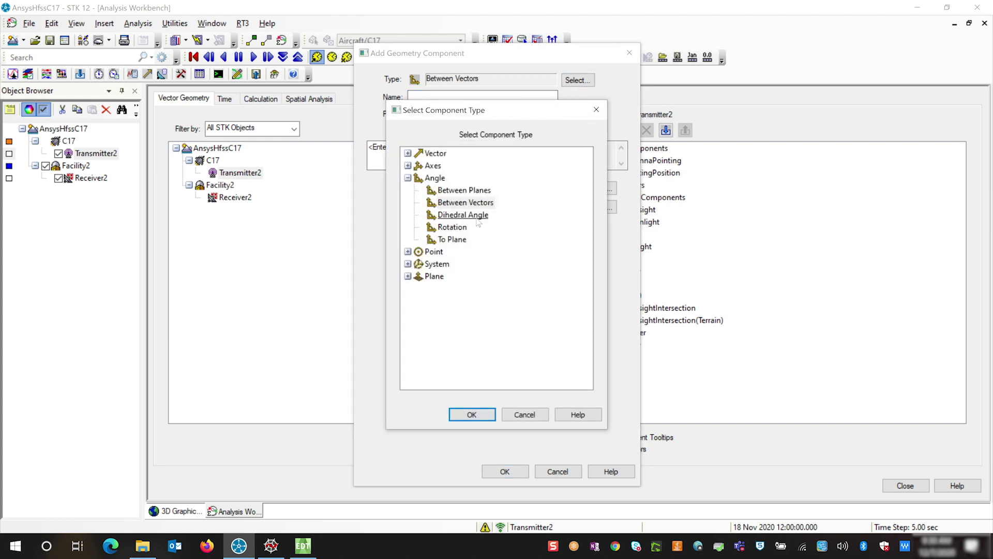
left_click(463, 215)
left_click(471, 415)
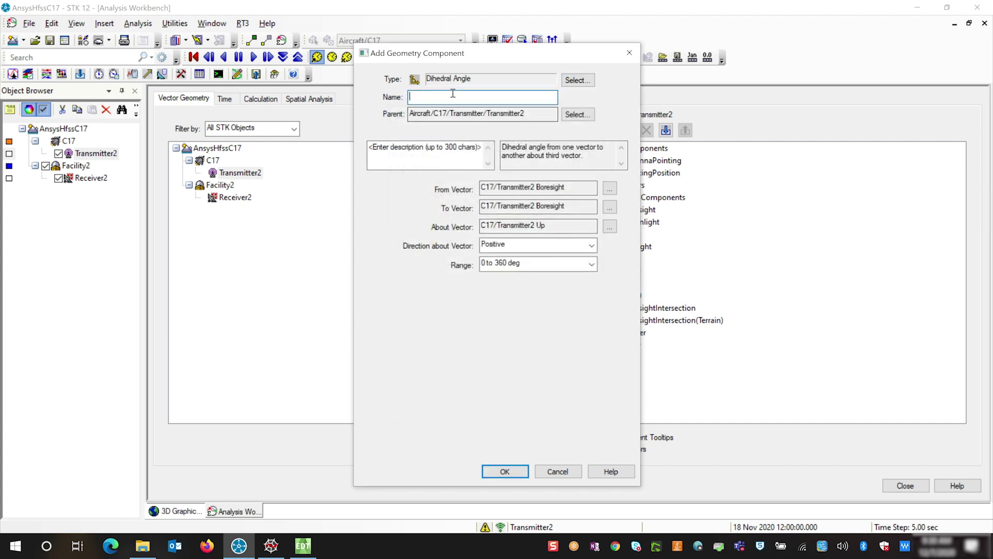
type("PhiPointingm")
- Define the PhiPointingm angle from the transmitter's Body X vector to its PointingPosition vector
left_click(609, 188)
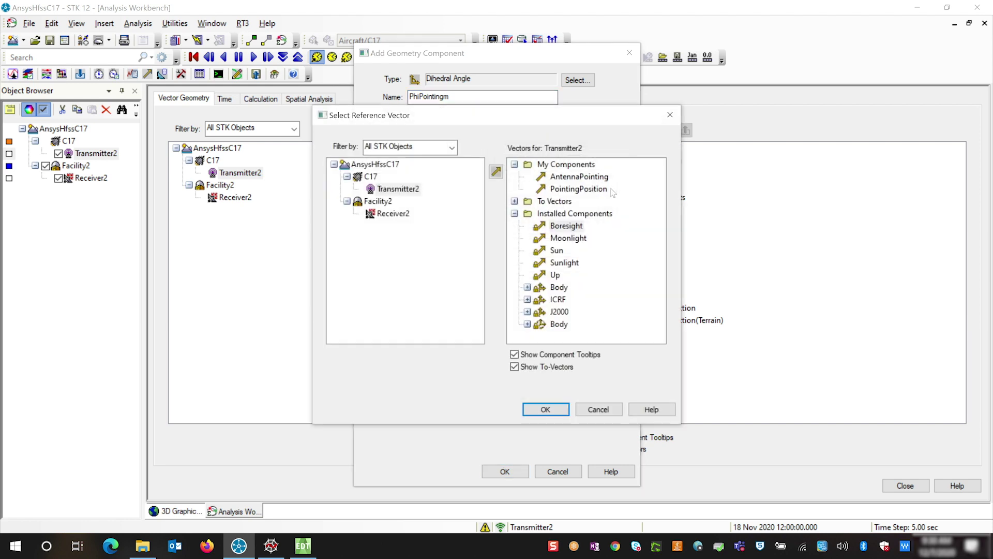
left_click(396, 189)
double_click(559, 287)
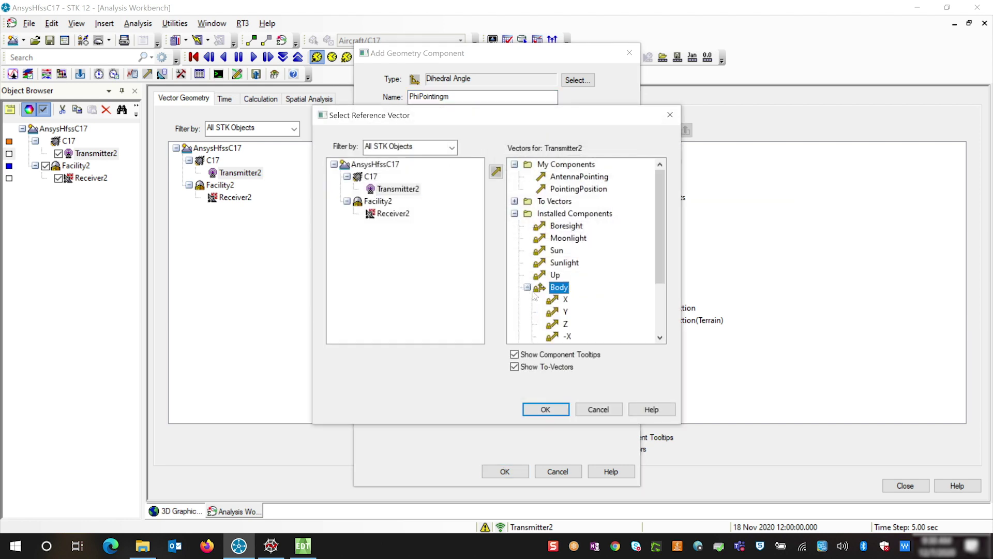
left_click(565, 299)
left_click(556, 409)
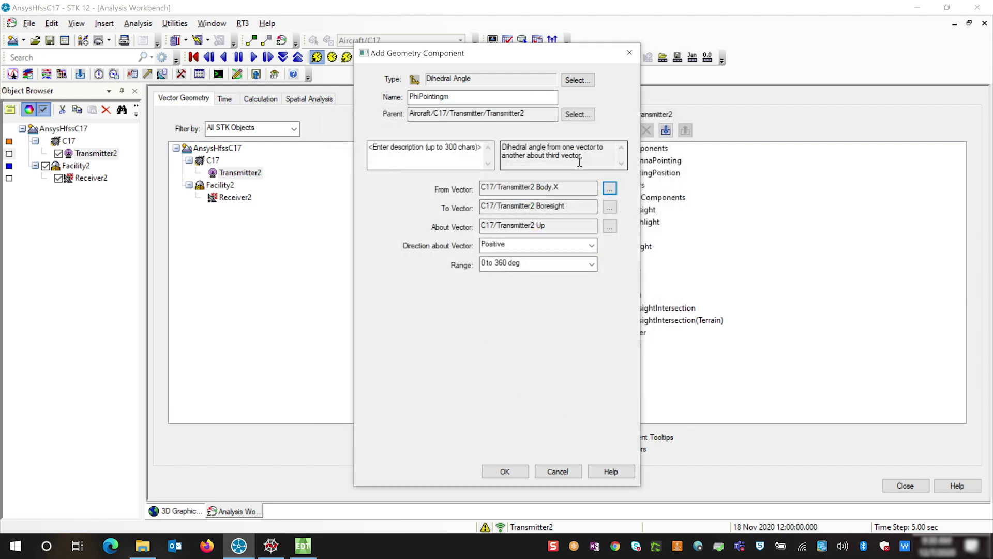
left_click(610, 207)
left_click(596, 189)
left_click(564, 411)
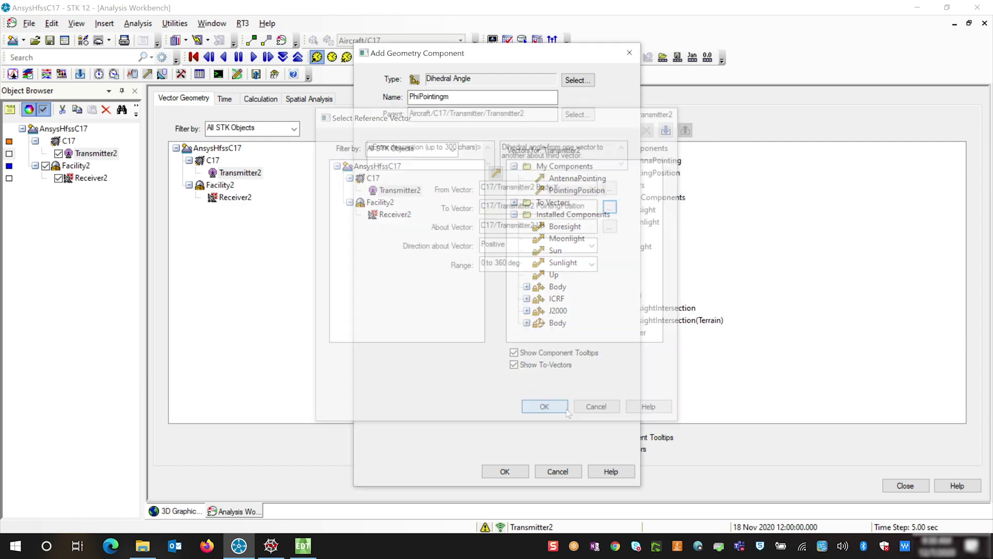
- Set PhiPointingm's about vector to the transmitter's Body Z and create the dihedral angle
left_click(610, 228)
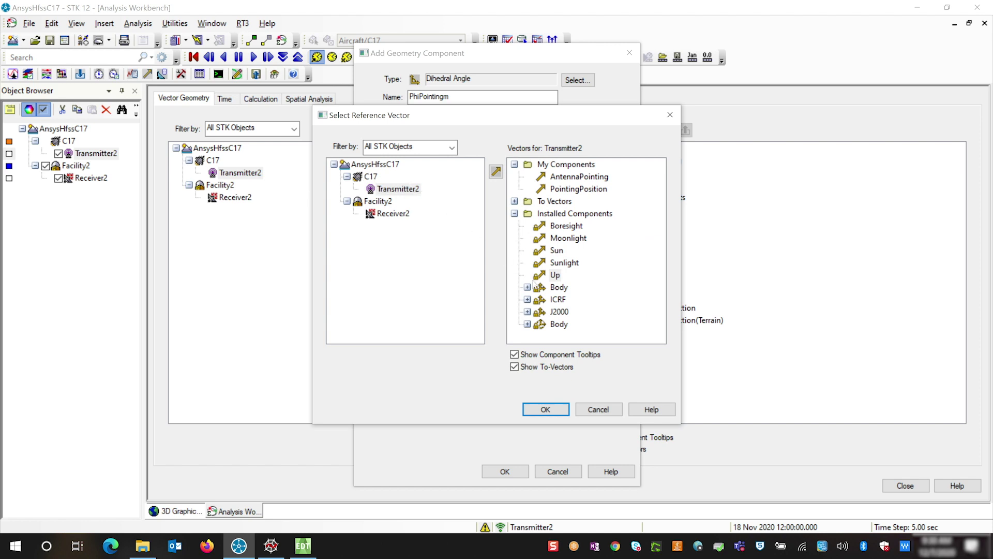
left_click(527, 287)
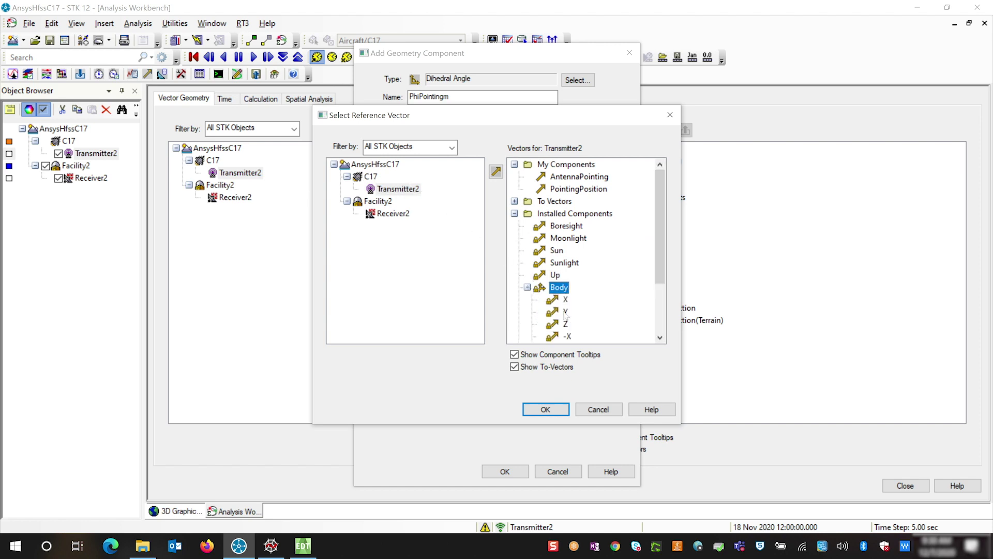
left_click(565, 324)
left_click(564, 410)
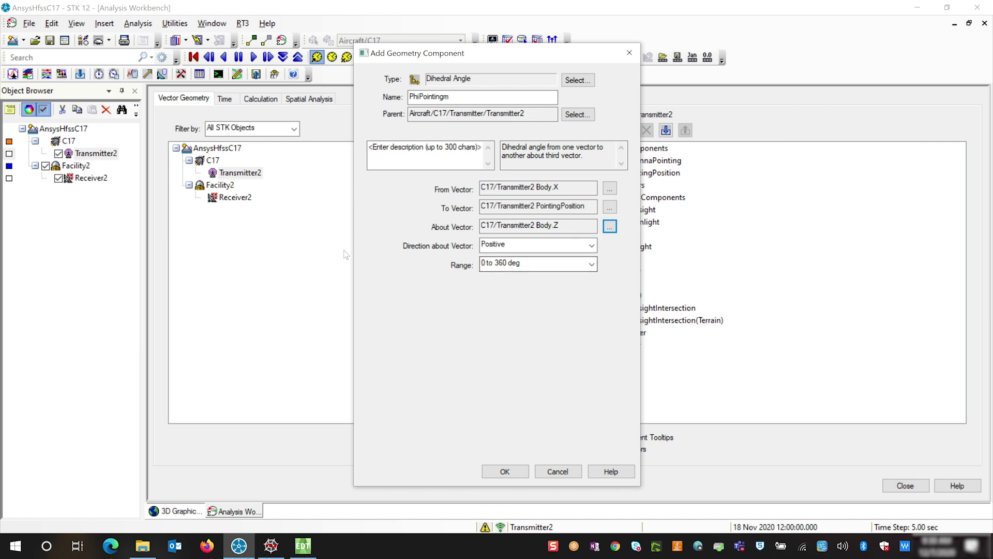
left_click(514, 473)
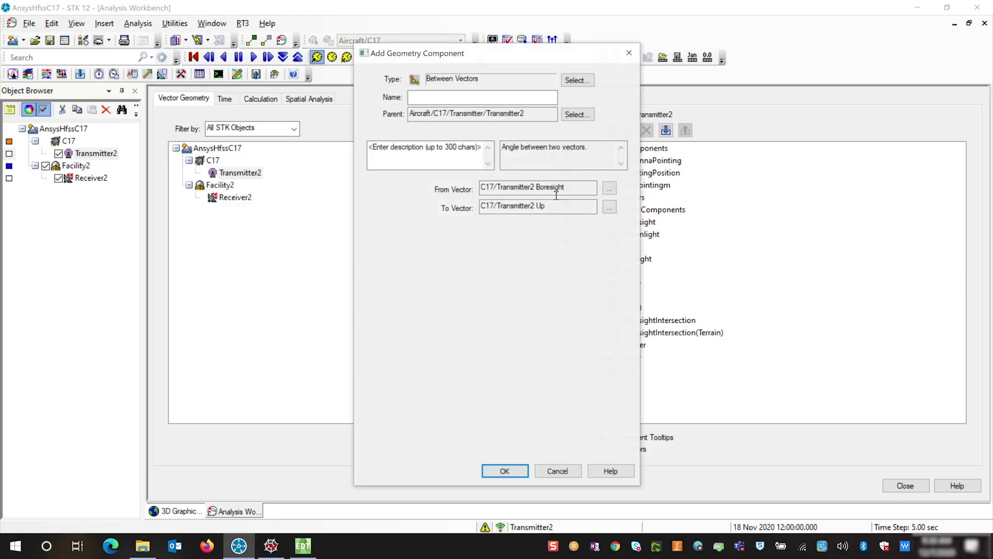
- Name the new Between Vectors angle on the C17 transmitter ThetaPosition
left_click(533, 96)
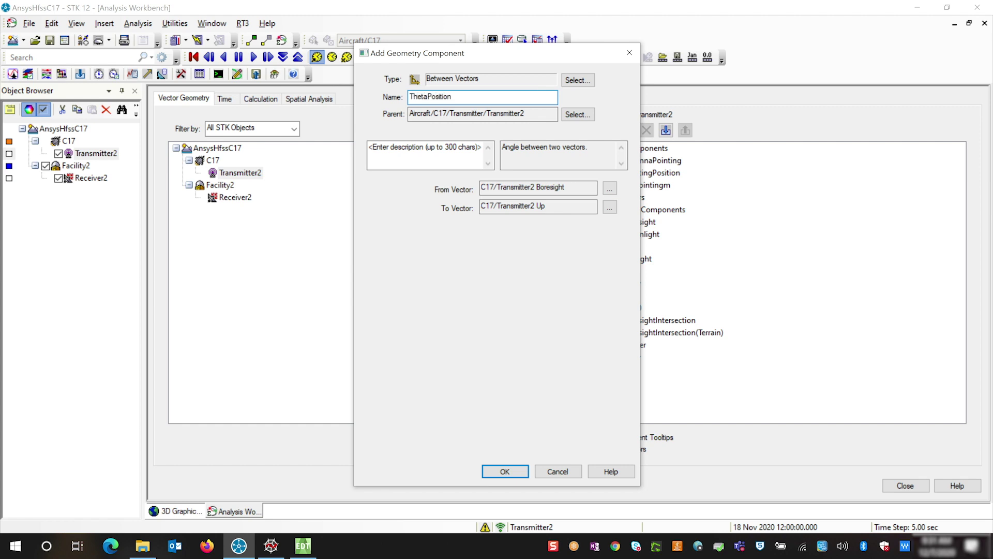
left_click(610, 188)
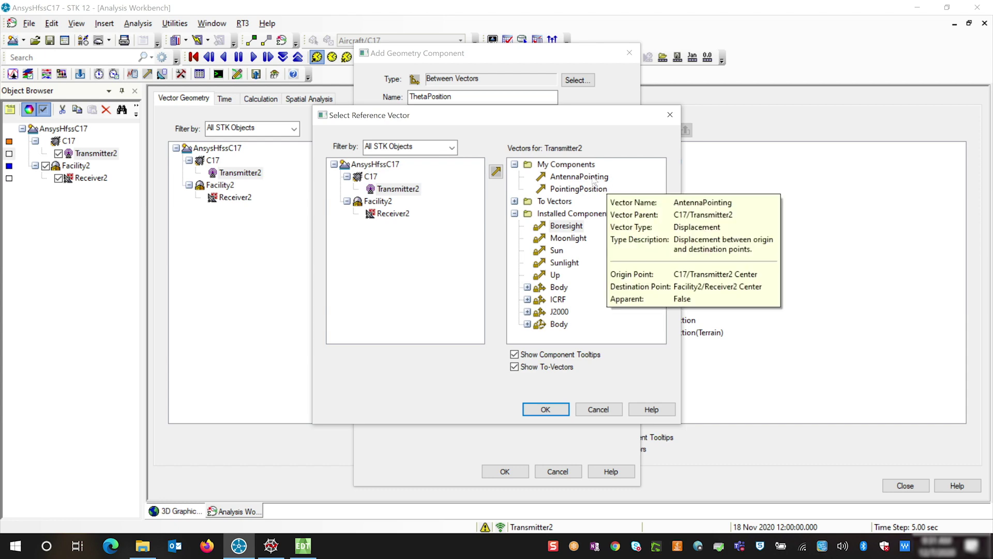
left_click(590, 178)
left_click(546, 409)
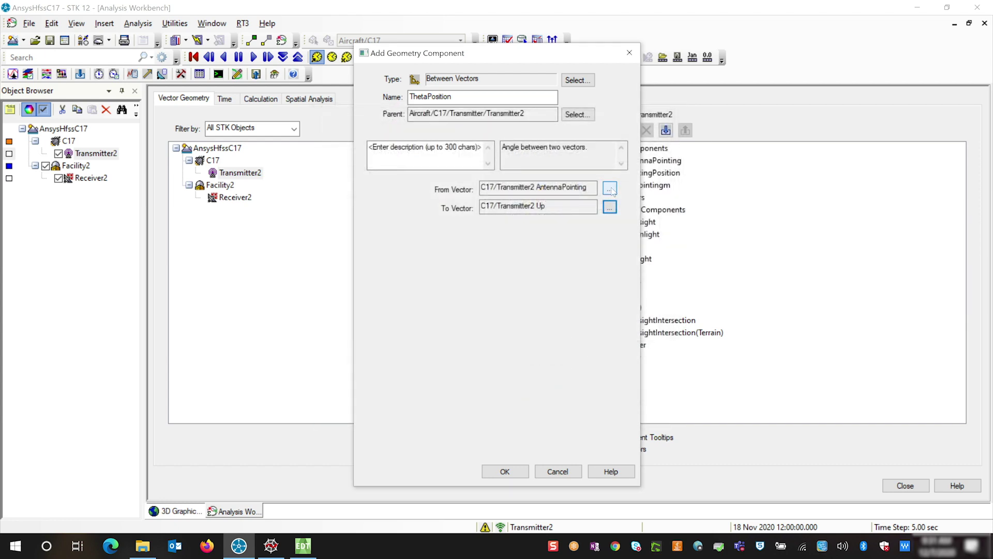
- Set ThetaPosition's from vector to the transmitter's Body Z and its to vector to AntennaPointing, and create the angle
left_click(613, 190)
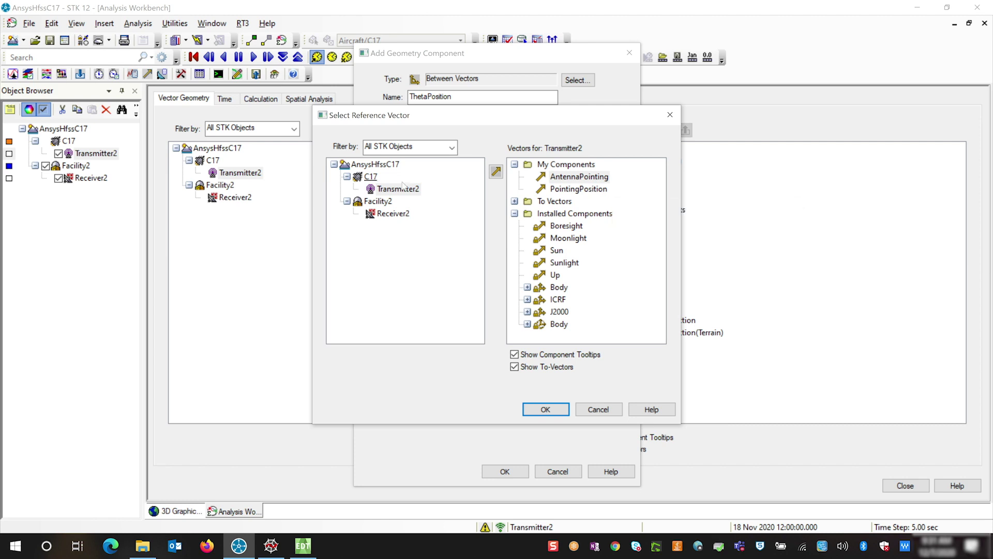
double_click(534, 291)
left_click(565, 324)
left_click(547, 410)
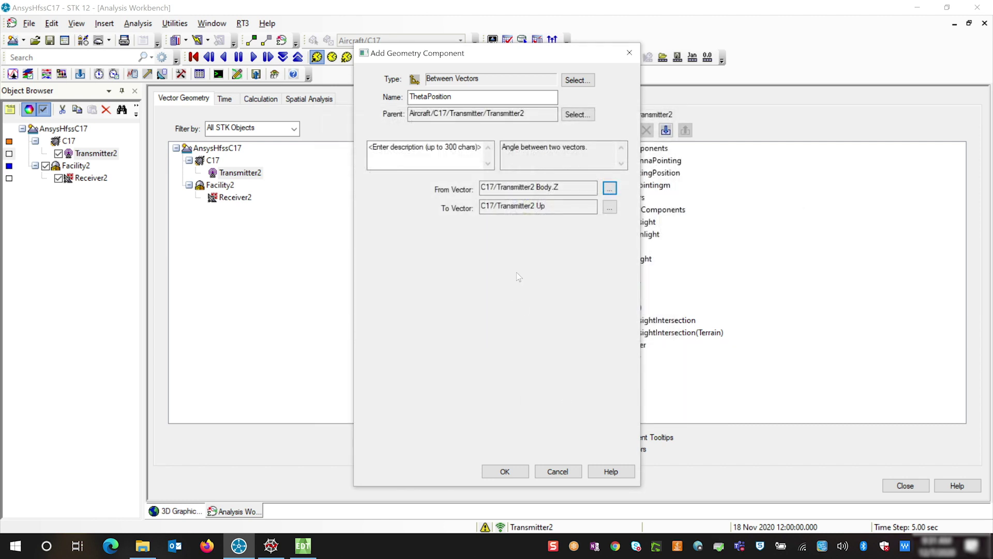
left_click(610, 207)
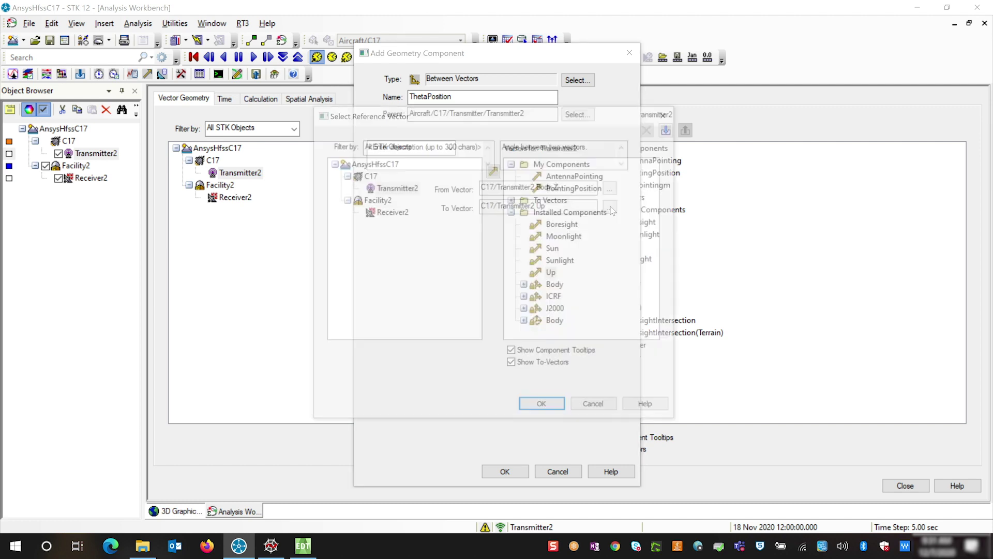
left_click(576, 178)
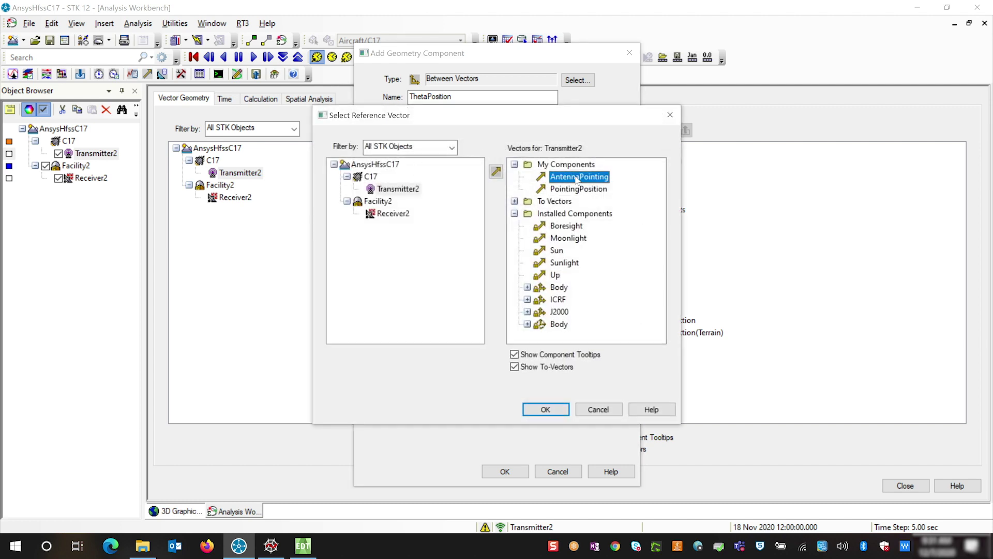
left_click(566, 408)
left_click(512, 472)
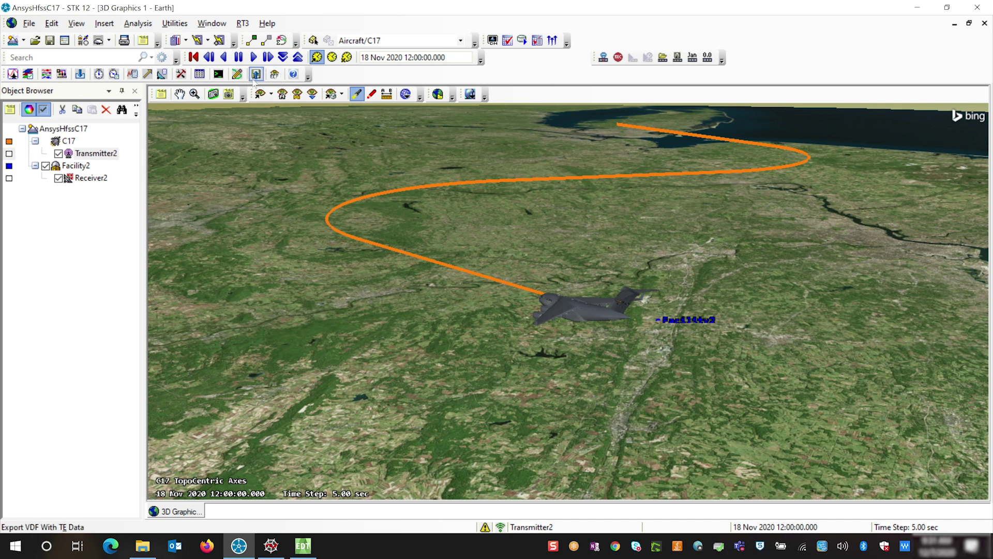
- Add the AntennaPointing and PointingPosition vectors to the C17 transmitter's 3D graphics vector display
right_click(91, 155)
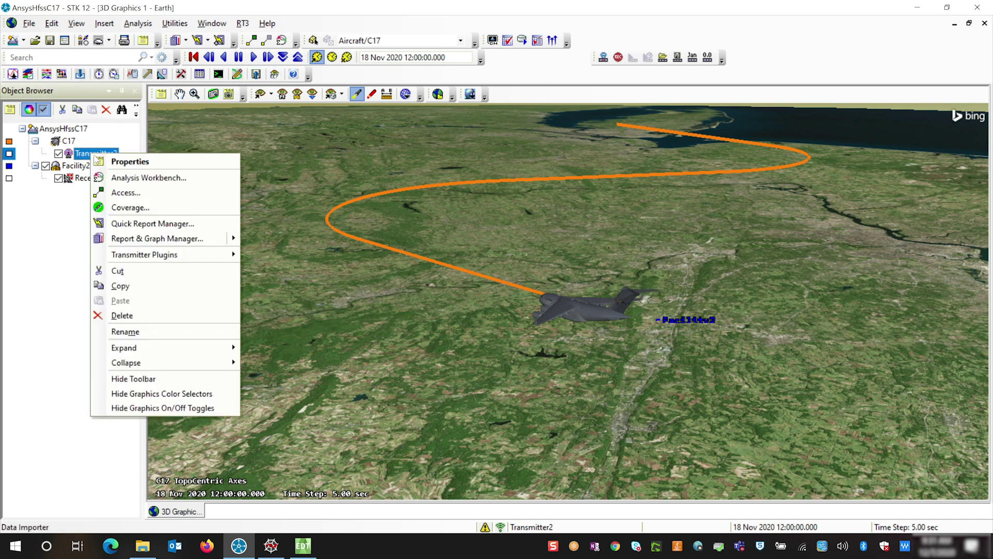
left_click(114, 158)
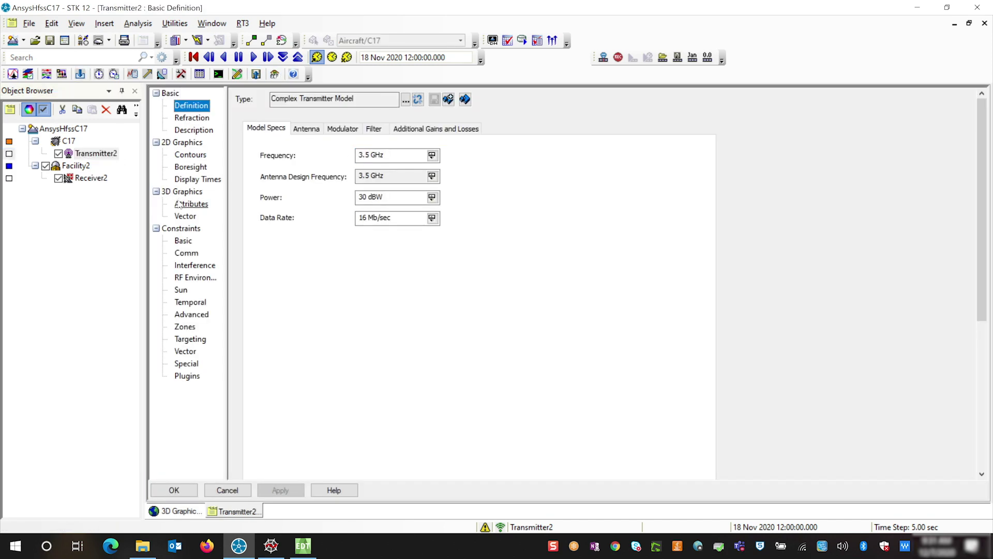
left_click(185, 217)
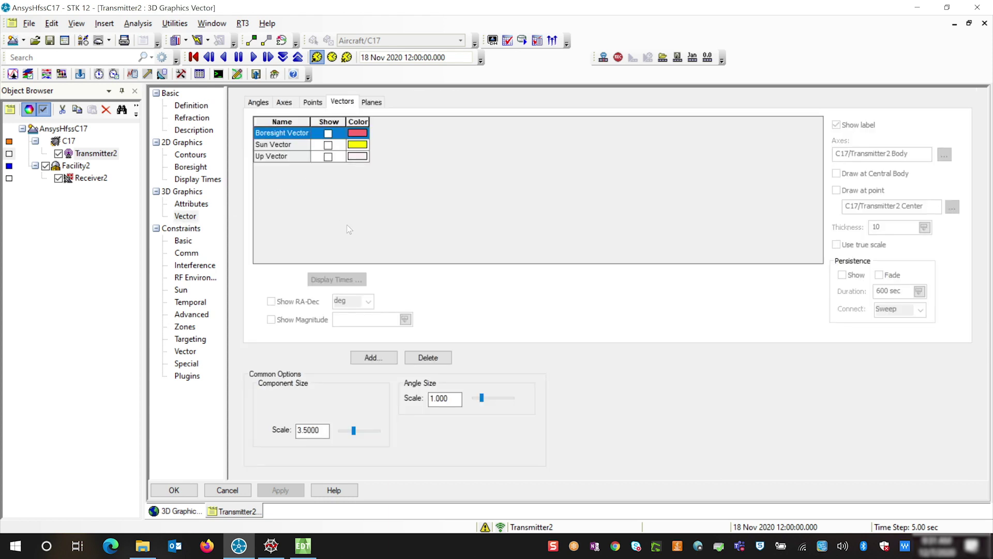
left_click(376, 357)
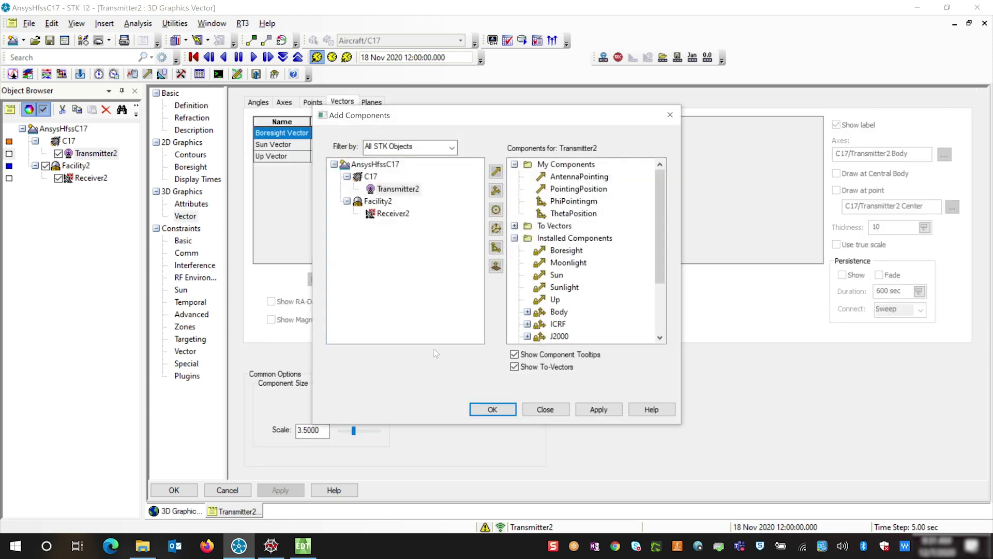
left_click(568, 180)
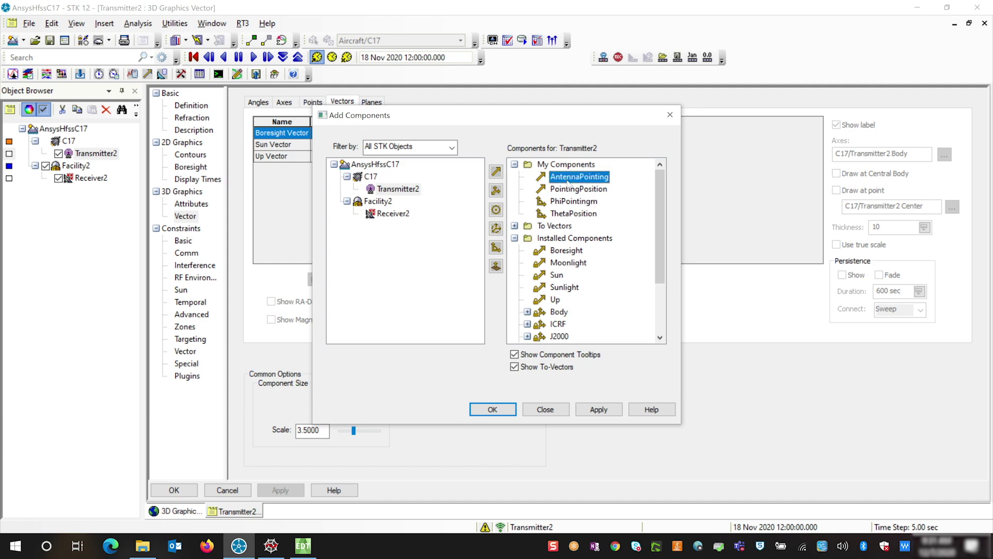
left_click(579, 192, "ctrl")
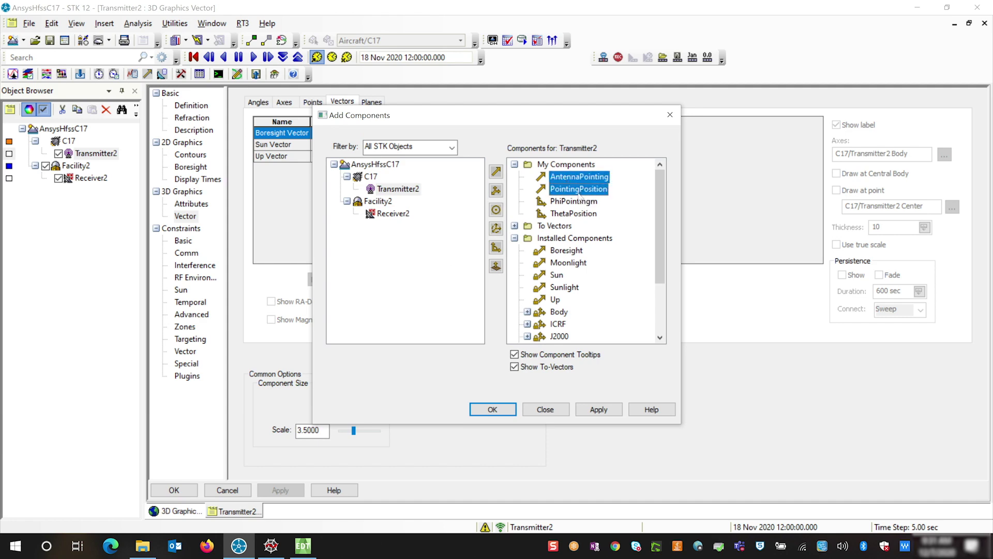
left_click(497, 409)
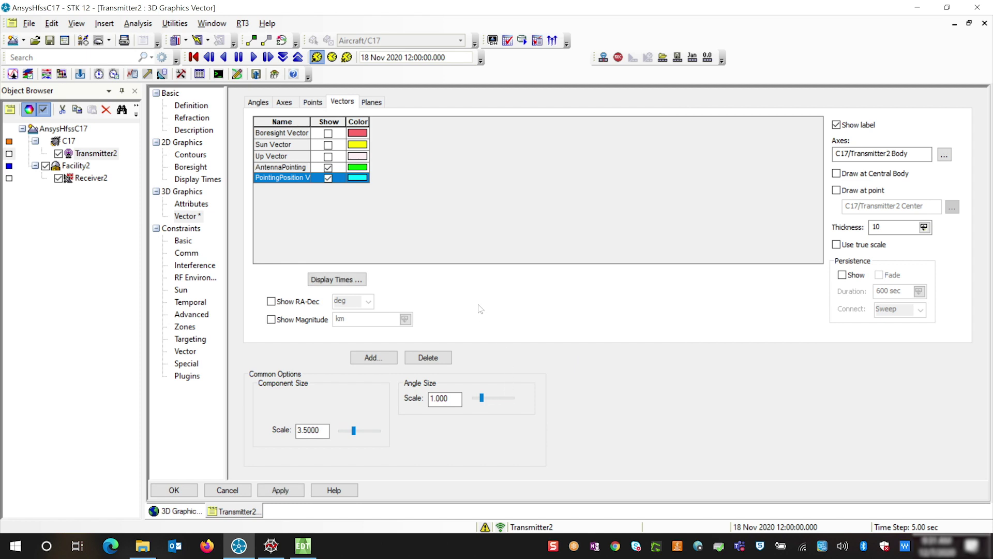
- Color both the AntennaPointing and PointingPosition vectors orange (RGB 255, 128, 0)
left_click(367, 171)
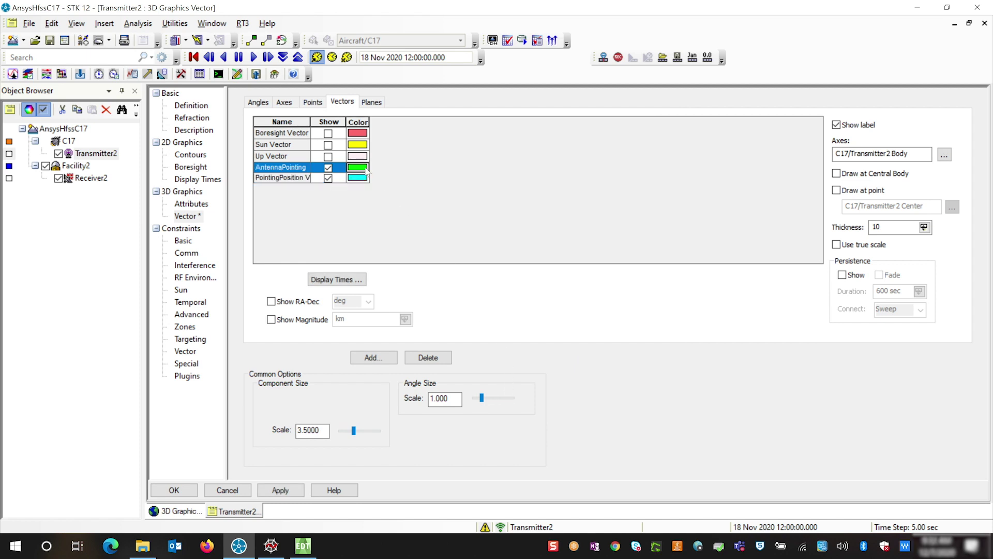
left_click(365, 170)
left_click(398, 253)
left_click(382, 241)
left_click(377, 360)
left_click(364, 178)
left_click(365, 178)
left_click(391, 262)
left_click(381, 242)
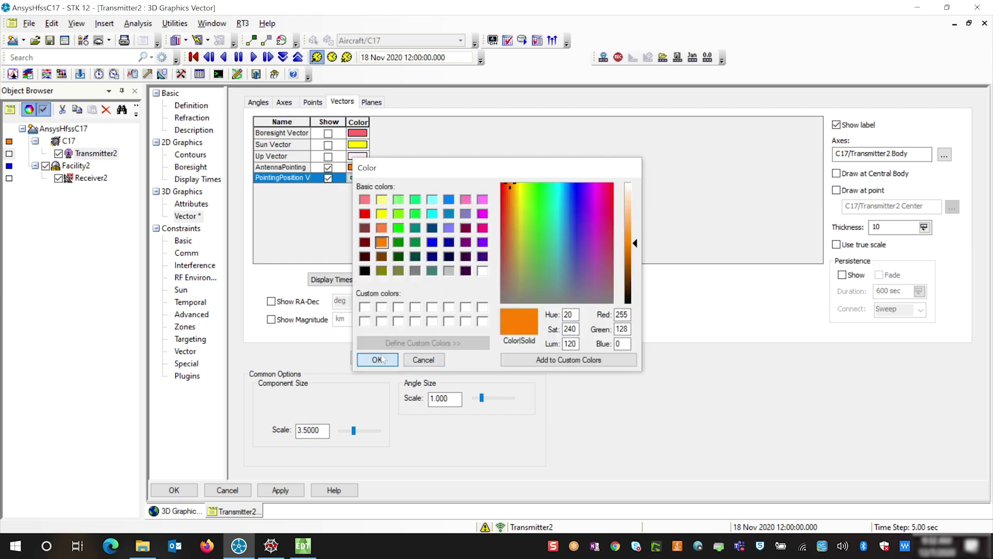
left_click(377, 360)
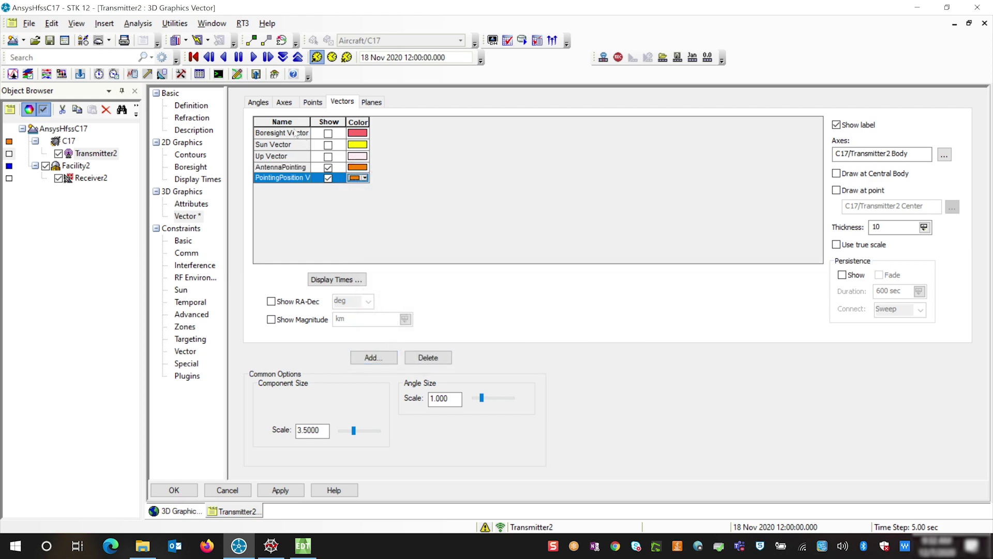
- Add the PhiPointingm and ThetaPosition angles to the transmitter's 3D graphics display
left_click(258, 102)
left_click(395, 358)
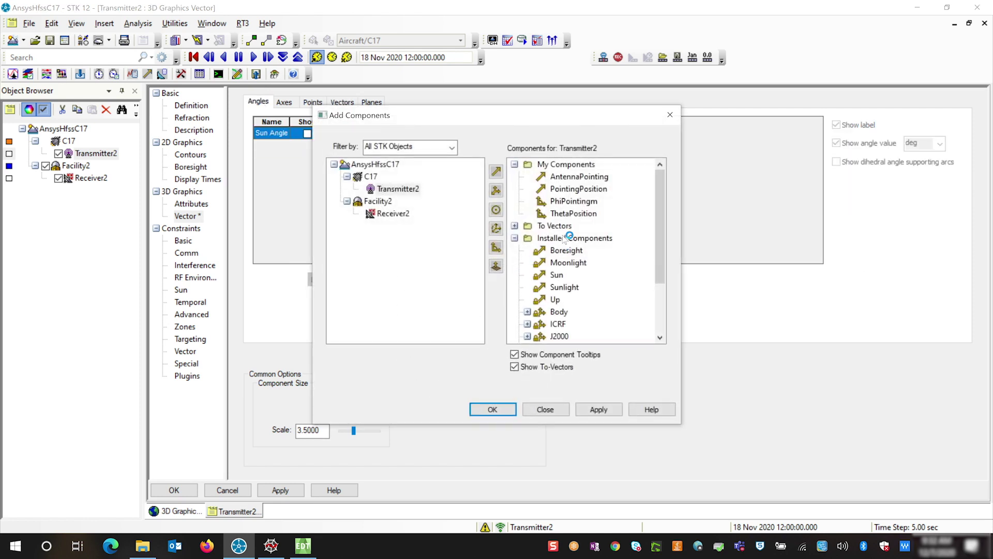
left_click(573, 201)
left_click(573, 214, "shift")
left_click(477, 404)
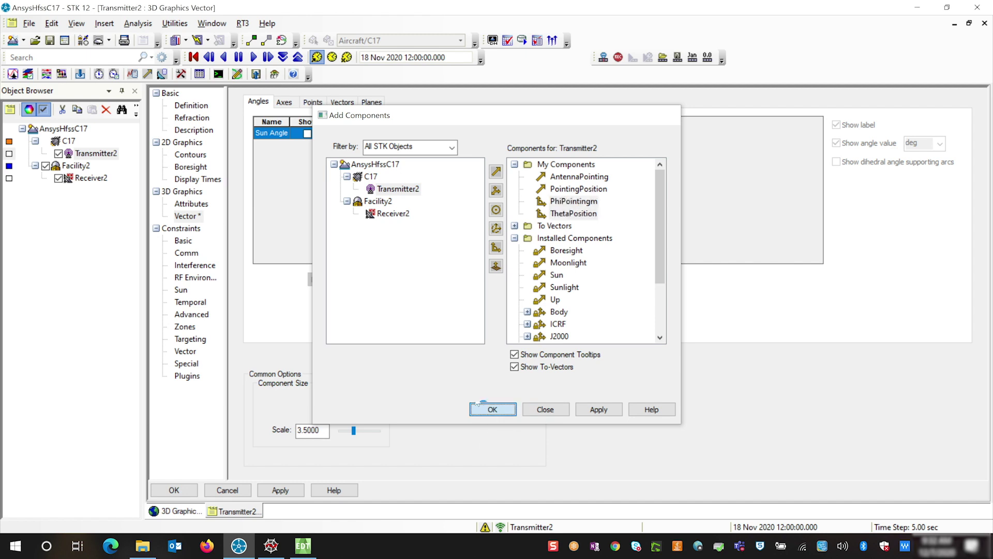
- Color the PhiPointingm and ThetaPosition angles white and accept the transmitter's 3D display properties
left_click(346, 145)
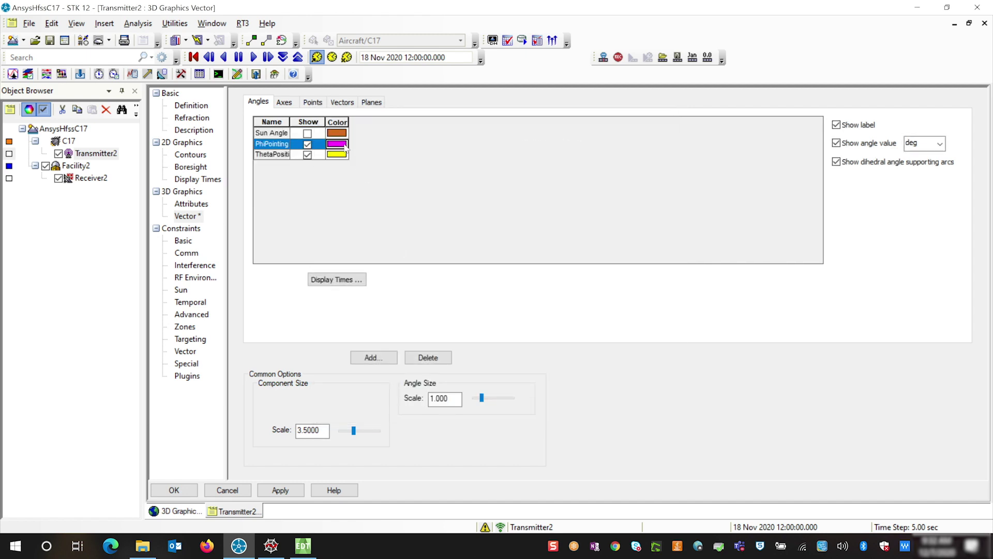
left_click(348, 171)
left_click(343, 154)
left_click(349, 182)
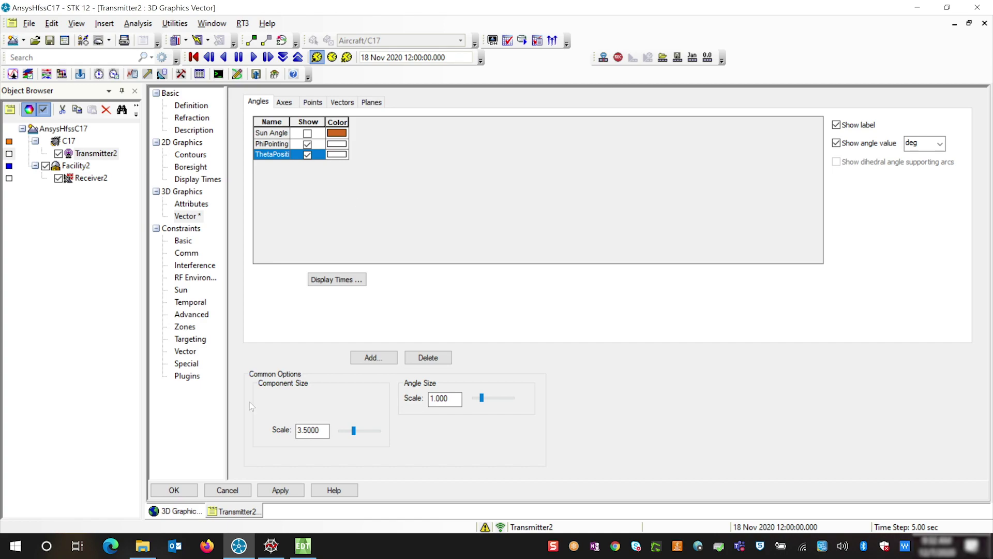
left_click(193, 490)
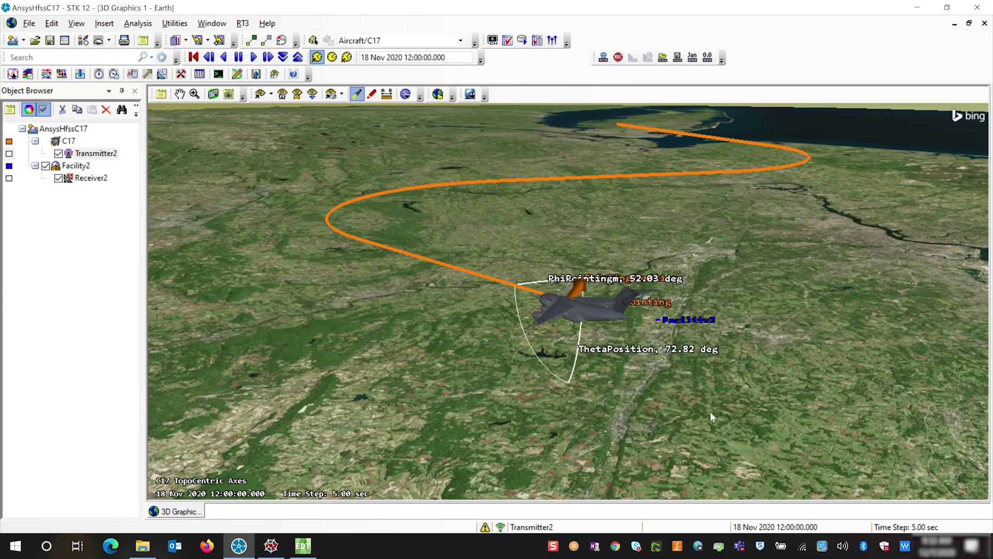
left_click_drag(691, 371, 597, 398)
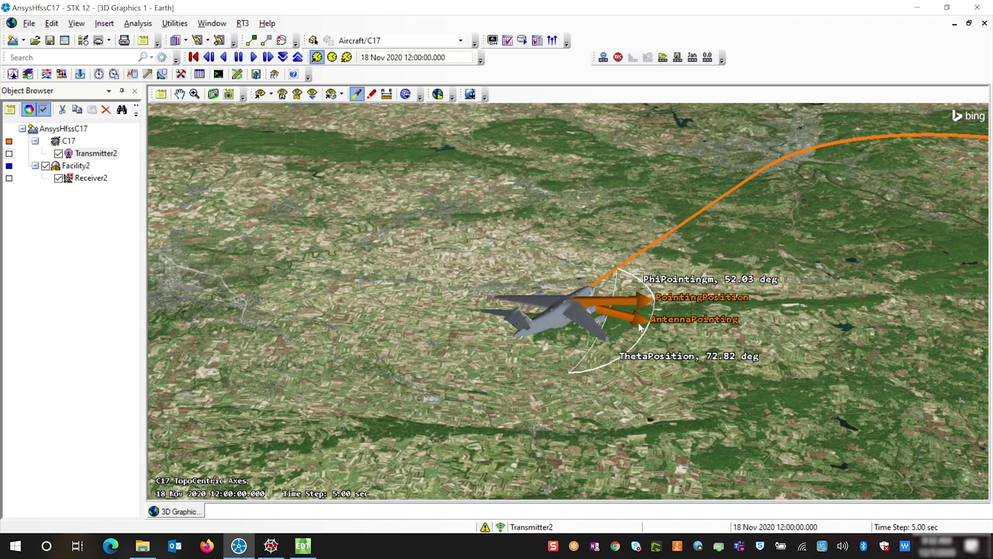
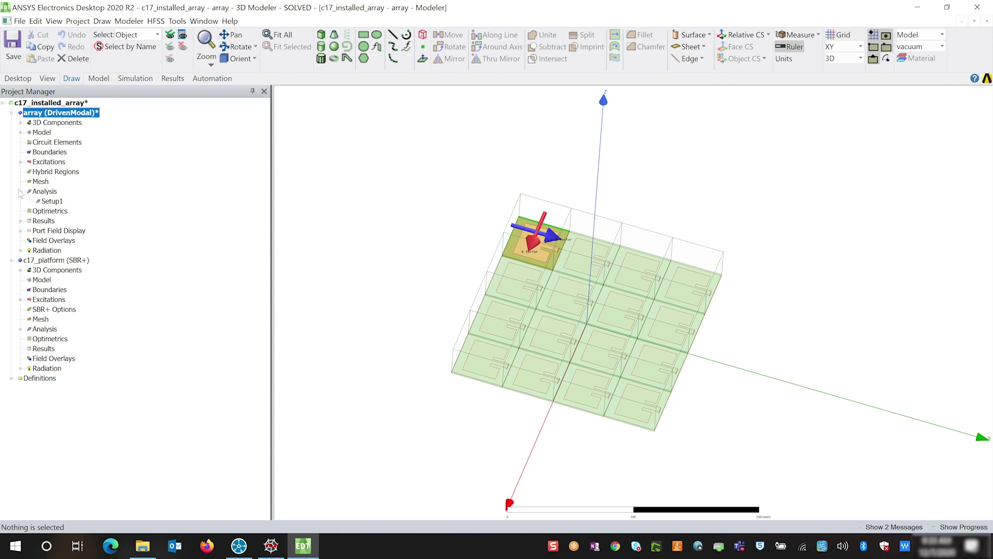
- Analyze Setup1 of the array design and create a 3D polar far-field report of GainTotal for Infinite Sphere1
right_click(49, 203)
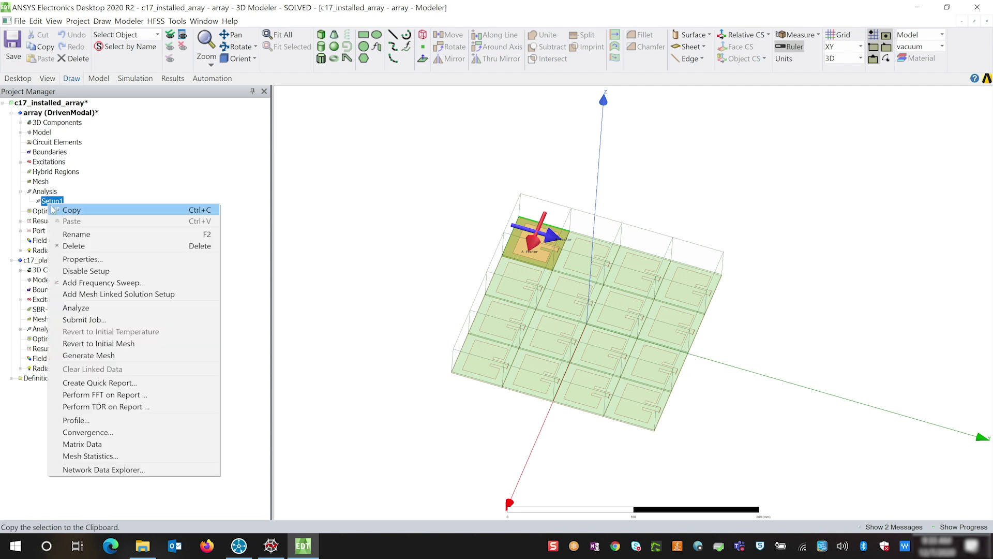
left_click(87, 307)
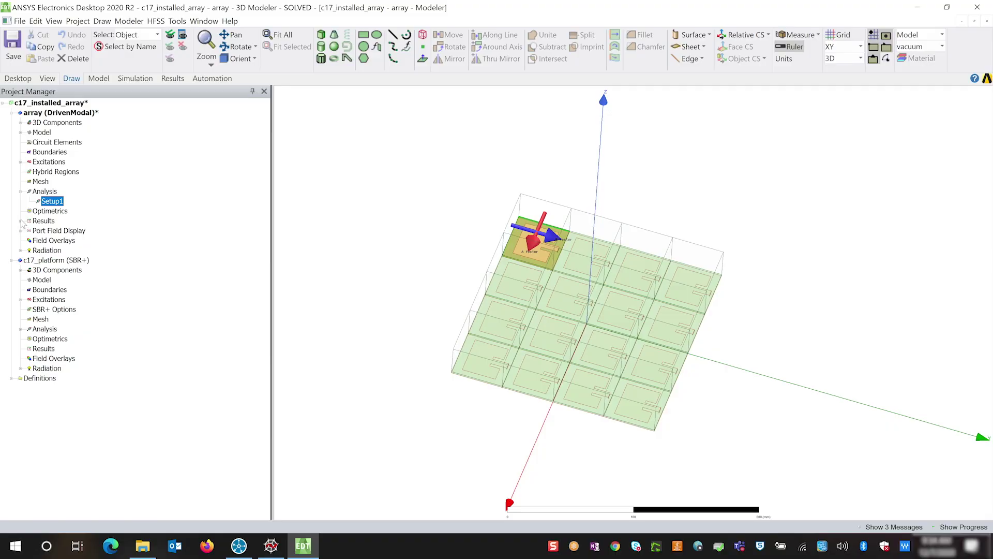
left_click(21, 221)
right_click(39, 222)
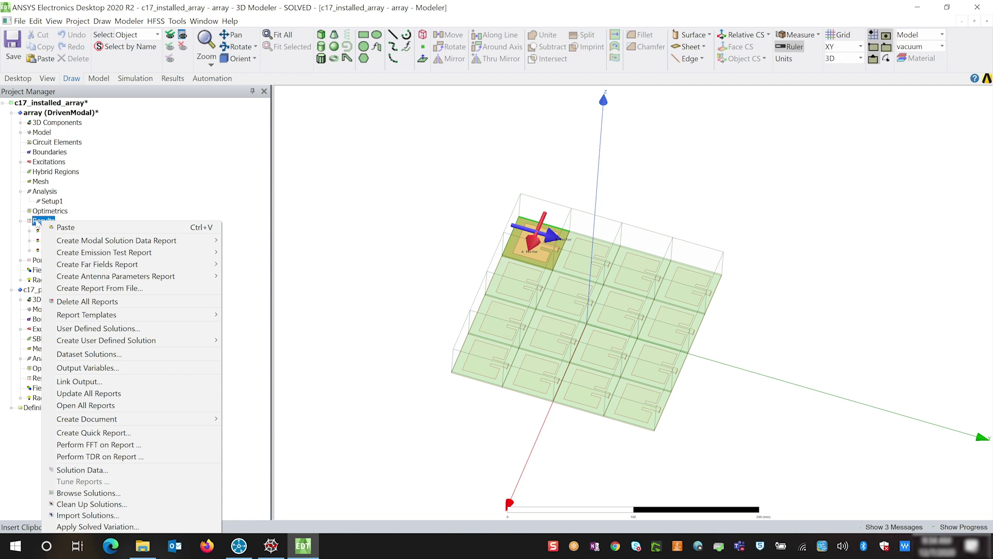
mouse_move(149, 270)
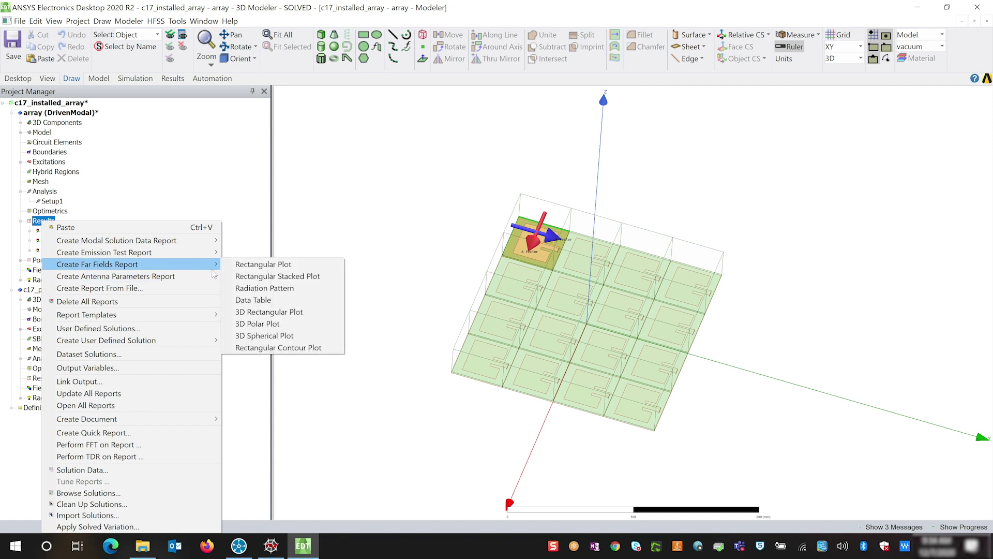
left_click(268, 324)
left_click_drag(878, 227, 534, 95)
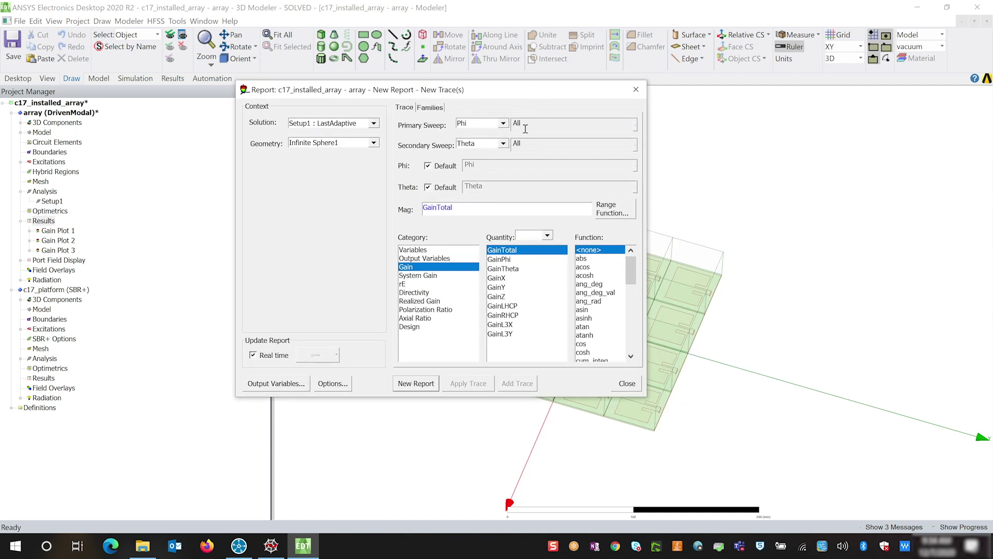
left_click(420, 384)
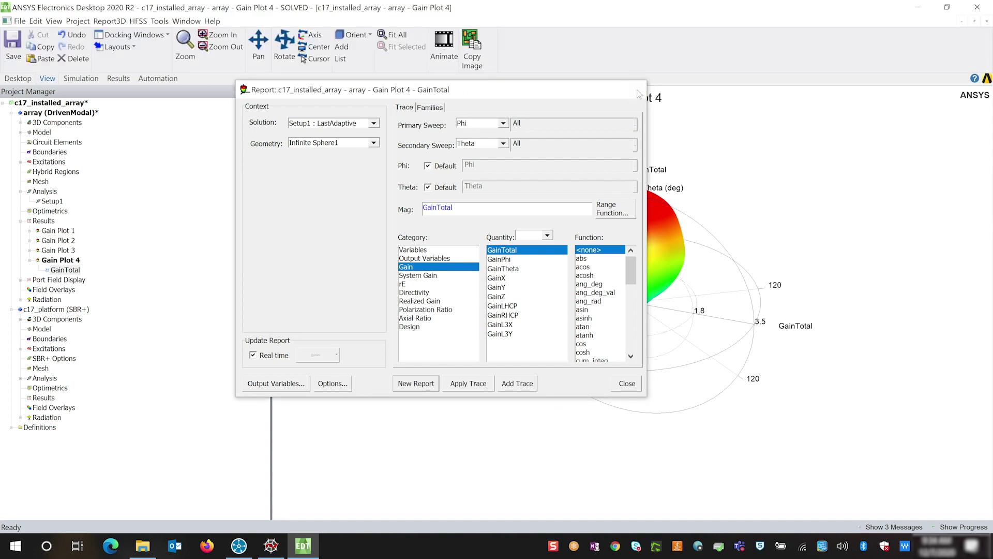
left_click(636, 89)
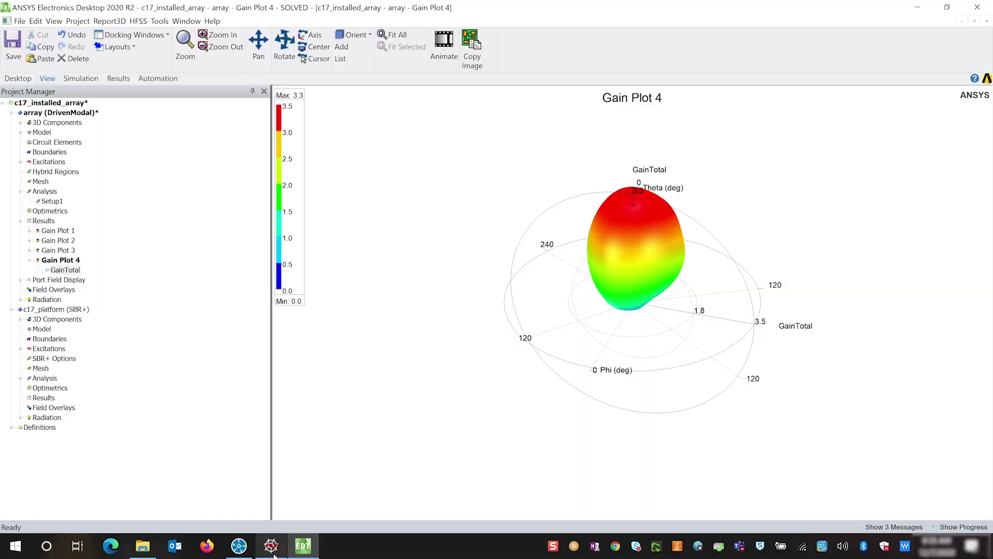
- Switch to Spyder, run far_field_example.py and review its variables and RealizedGain plot
left_click(272, 547)
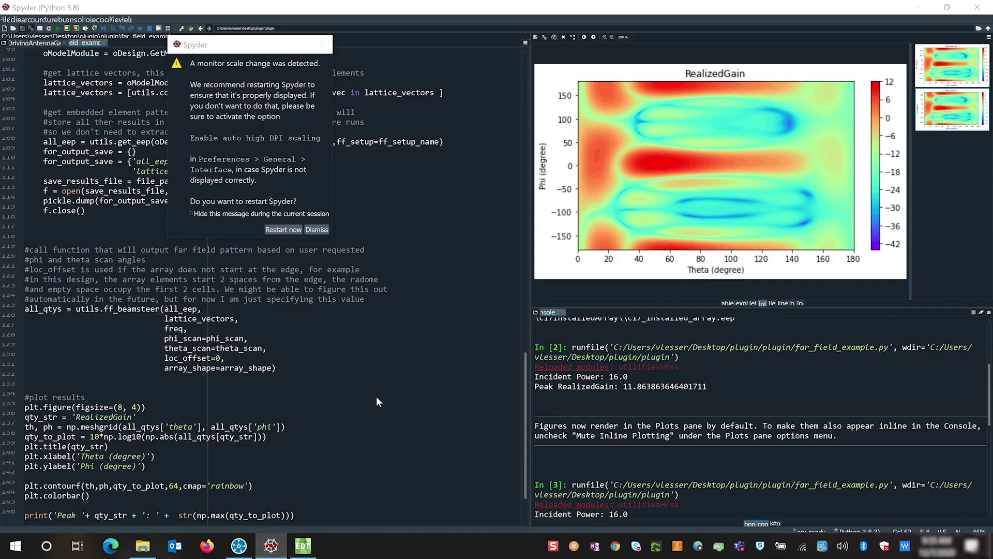
left_click(317, 230)
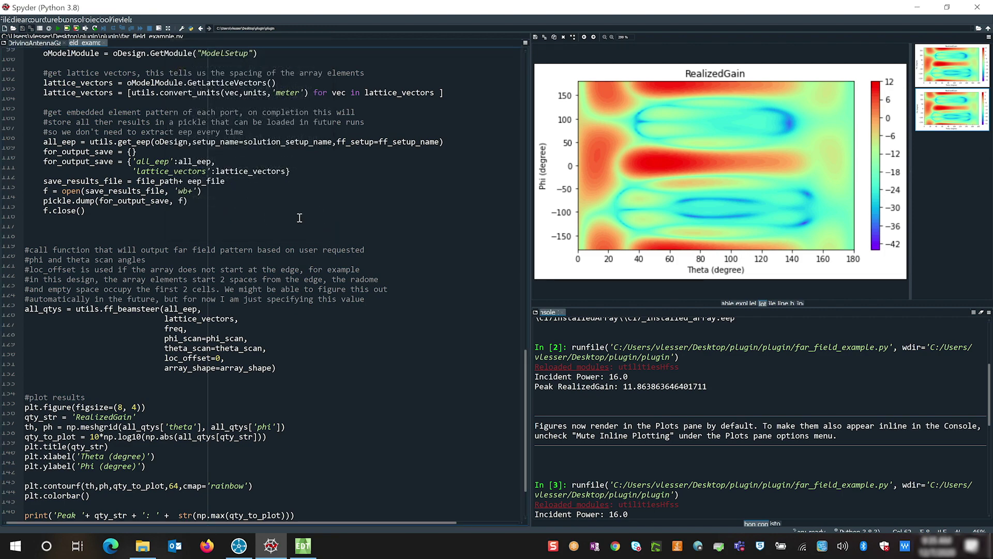
scroll(303, 243, "up", 20)
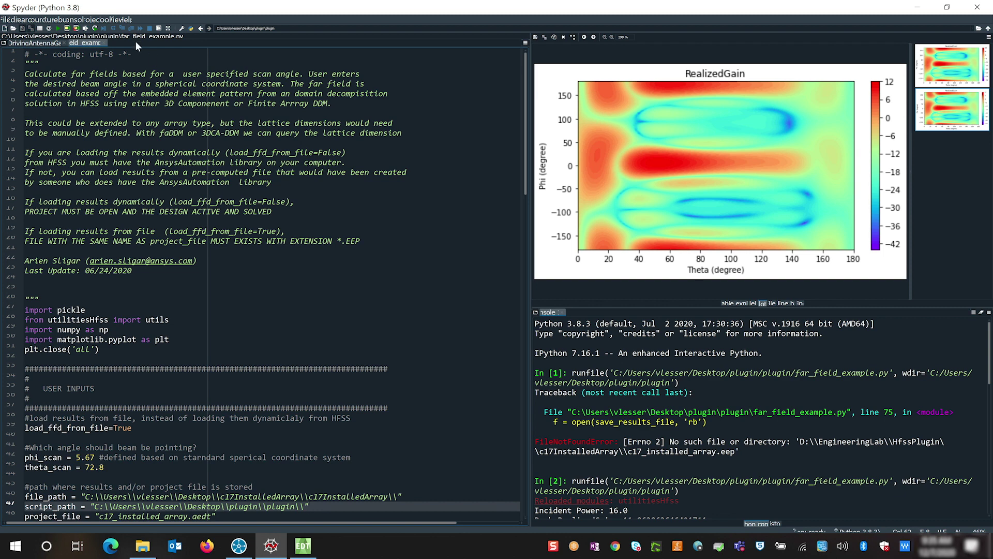
left_click(58, 29)
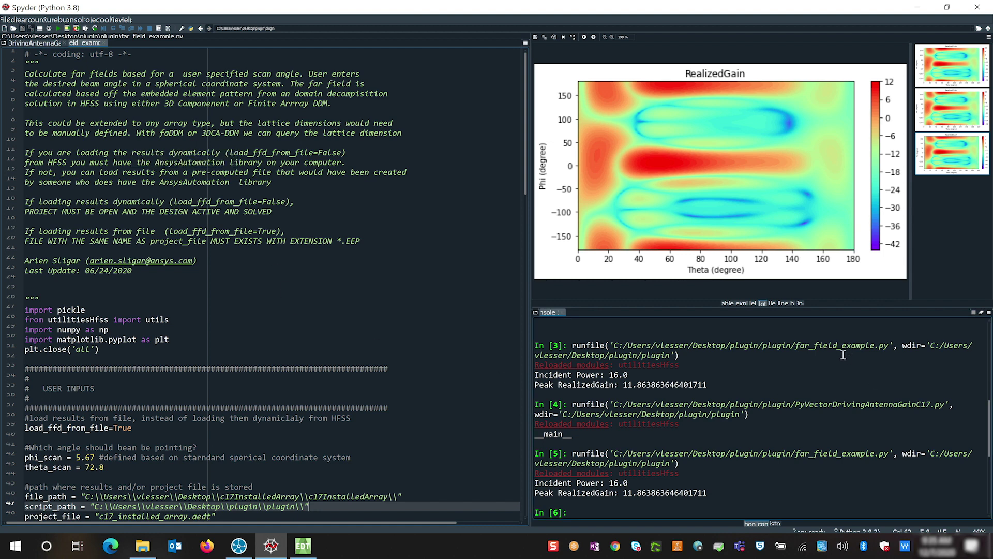
left_click(747, 303)
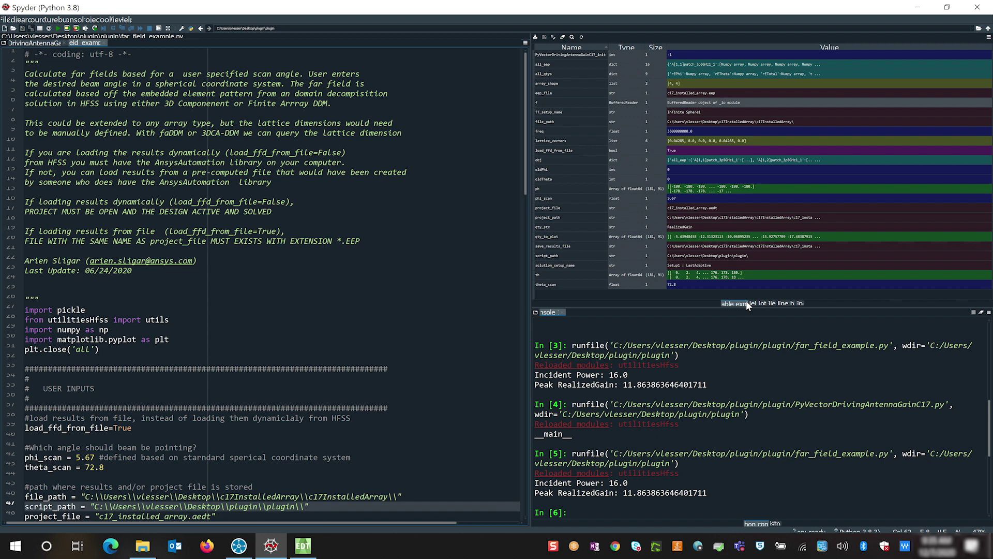
left_click(761, 303)
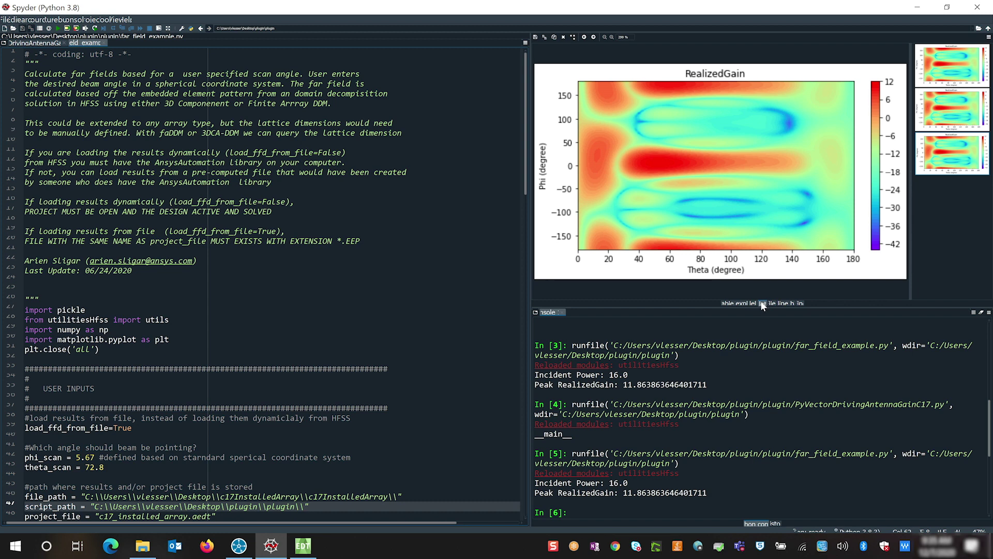
- Look through the PyVectorDrivingAntennaGainC17.py script from its imports to the registered inputs and outputs
left_click(44, 44)
scroll(324, 224, "up", 7)
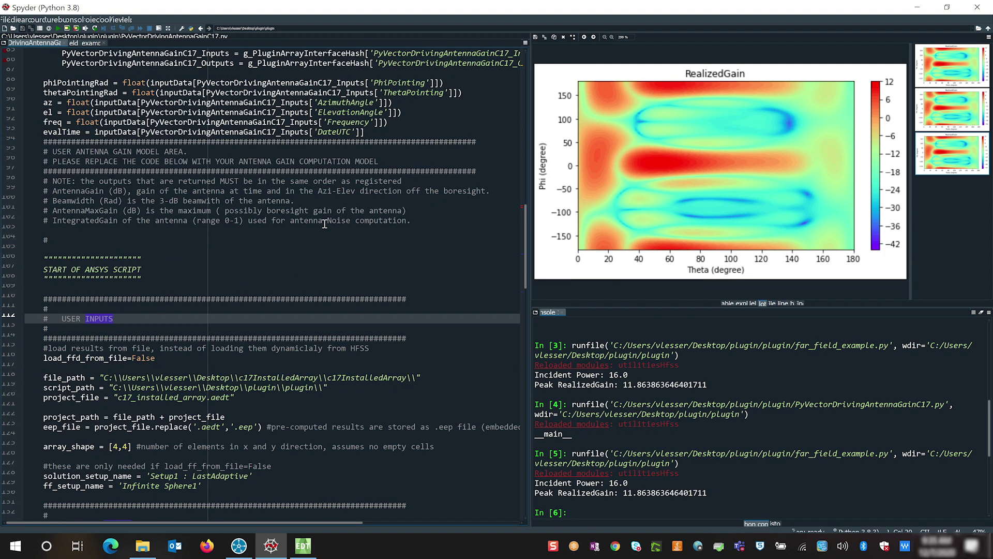
left_click_drag(526, 261, 513, 84)
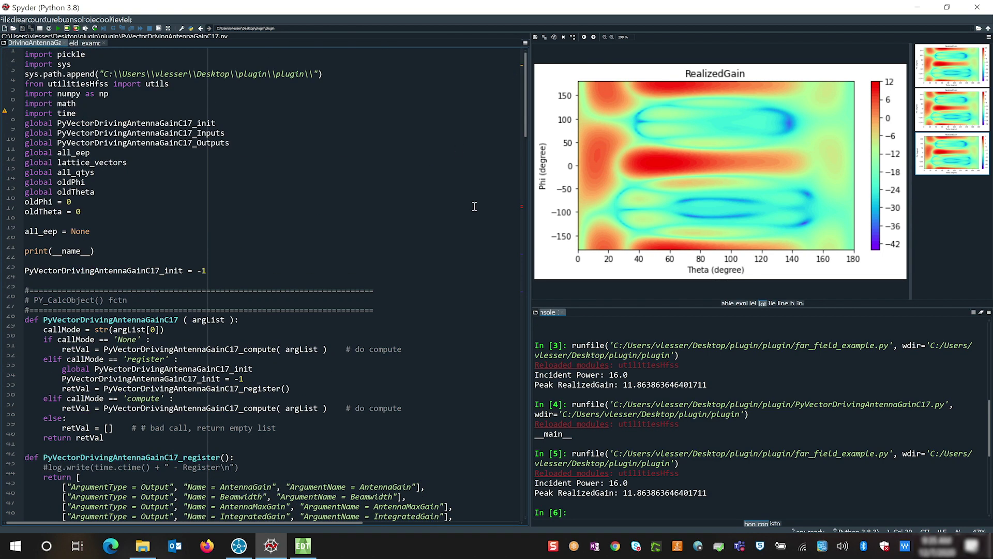
scroll(472, 207, "down", 8)
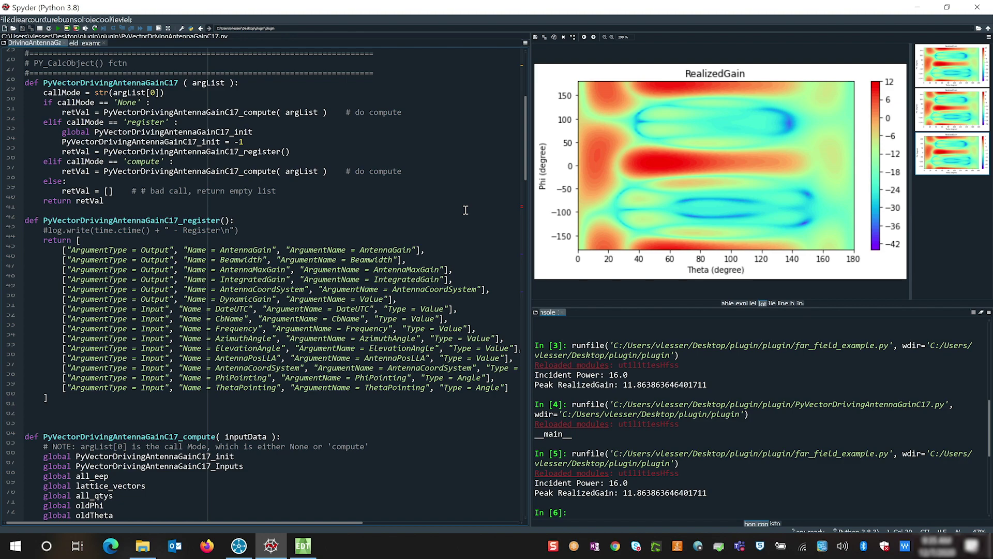
- Switch to STK and change the C17 transmitter's embedded antenna model to Antenna Script
key("alt+Tab")
left_click_drag(613, 433, 394, 331)
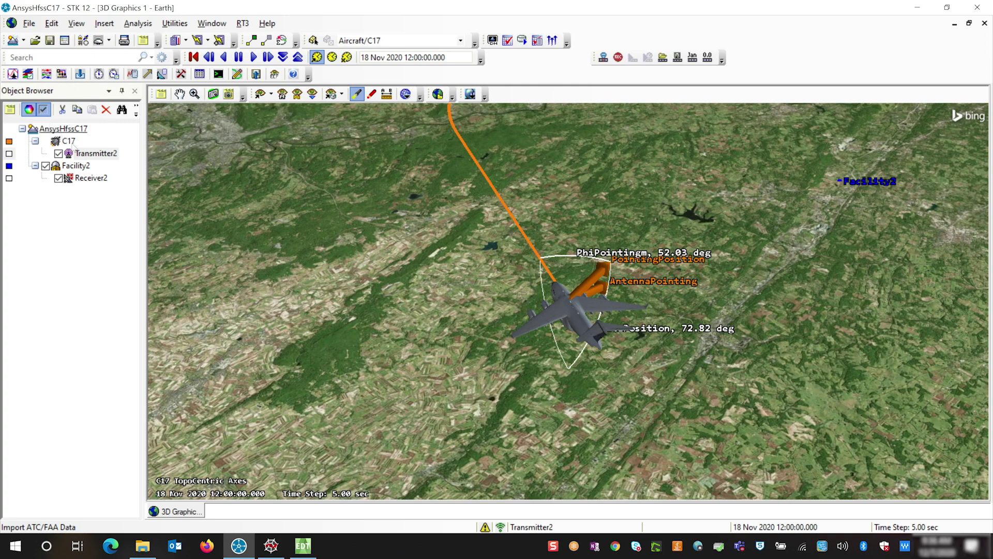
double_click(89, 154)
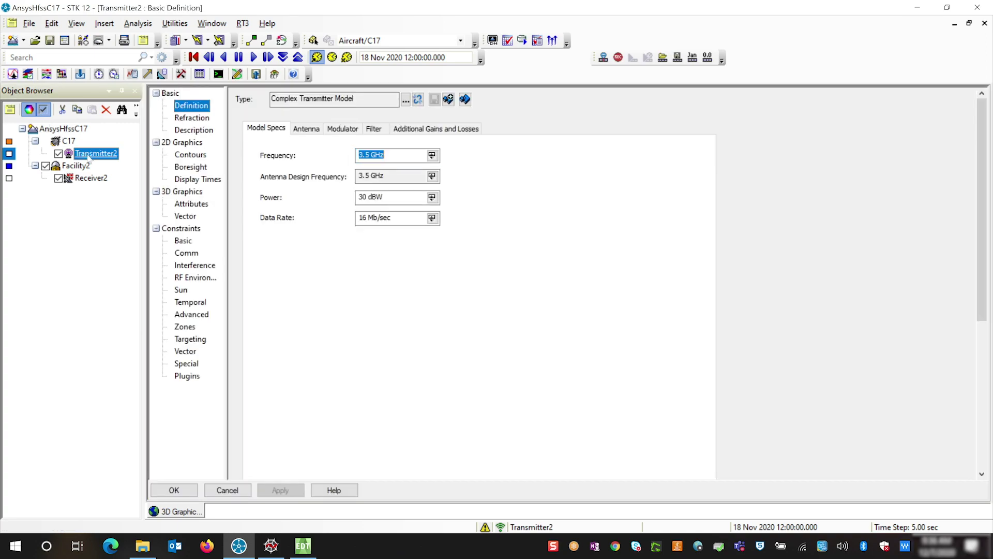
left_click(307, 129)
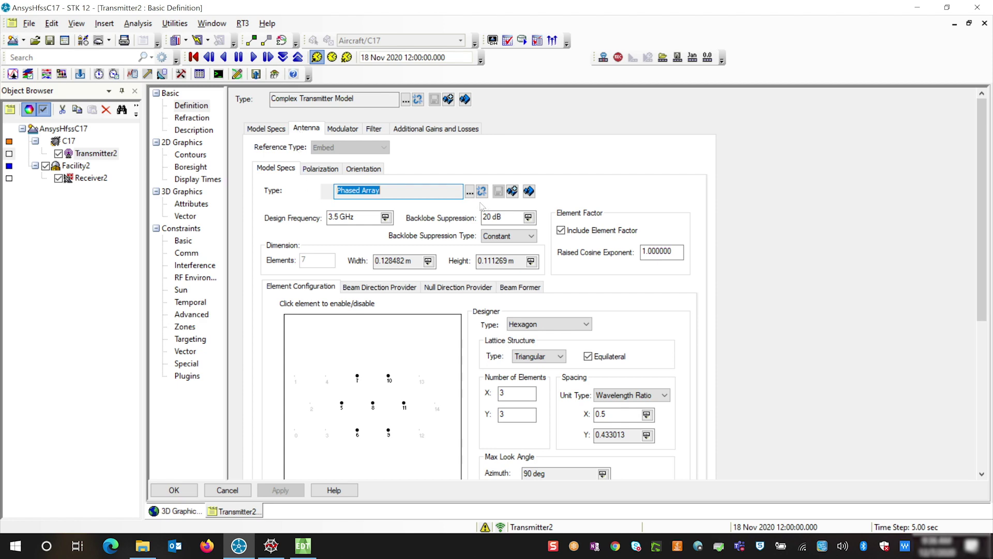
left_click(469, 192)
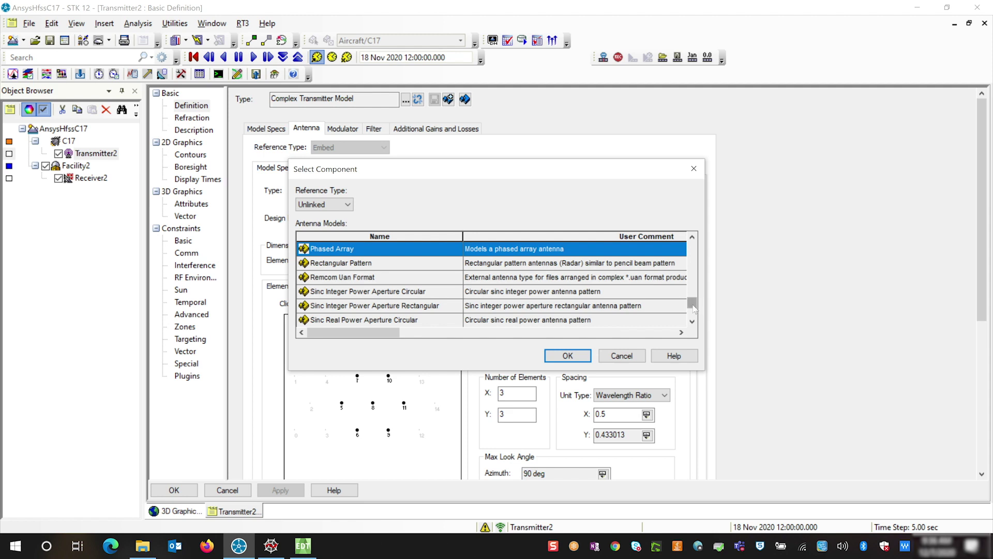
left_click_drag(693, 308, 684, 252)
left_click(425, 263)
left_click(549, 353)
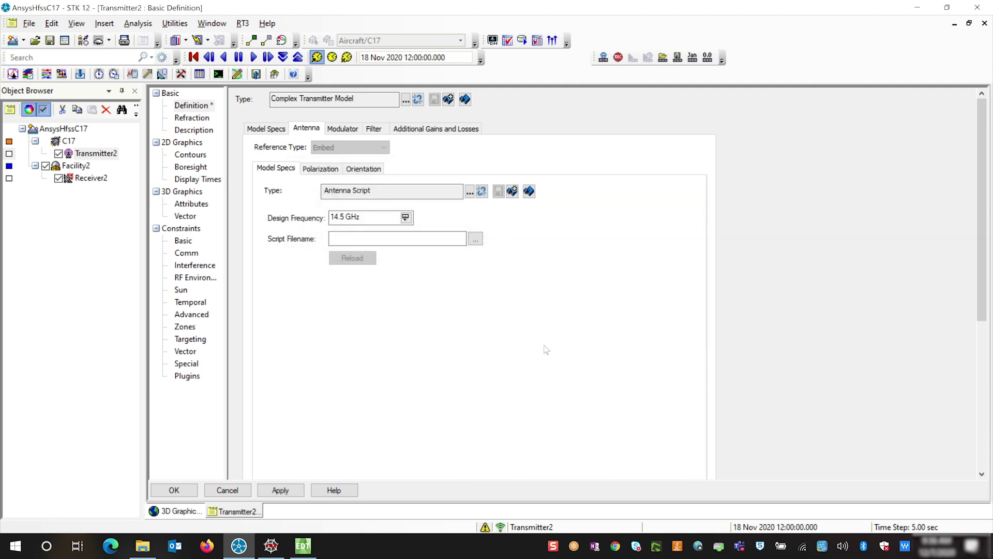
- Set the antenna's design frequency to 3.5 GHz and load PyVectorDrivingAntennaGainC17.py from the desktop's plugin folder as its script
left_click(333, 216)
double_click(332, 217)
type("3.5")
left_click(475, 239)
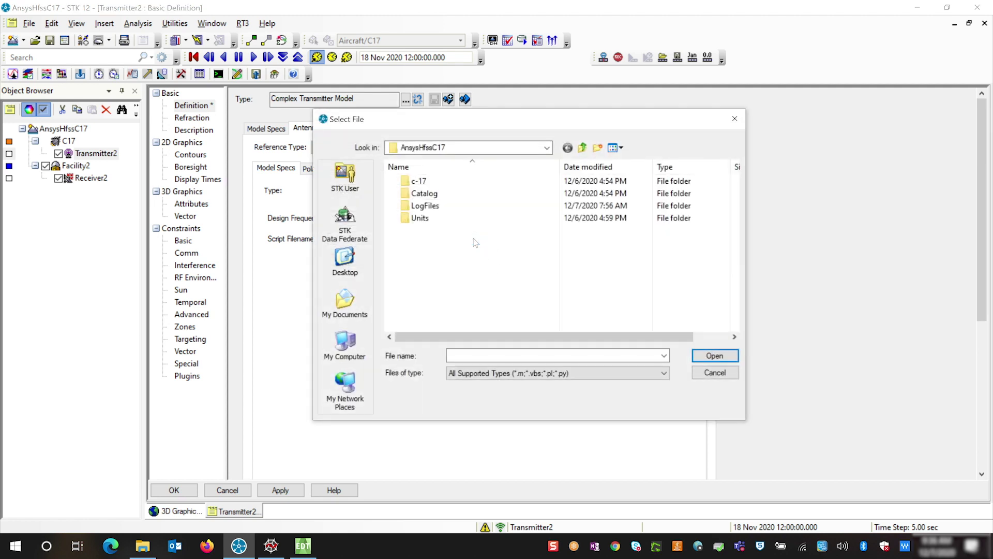
left_click(345, 258)
double_click(460, 292)
double_click(429, 181)
left_click(472, 218)
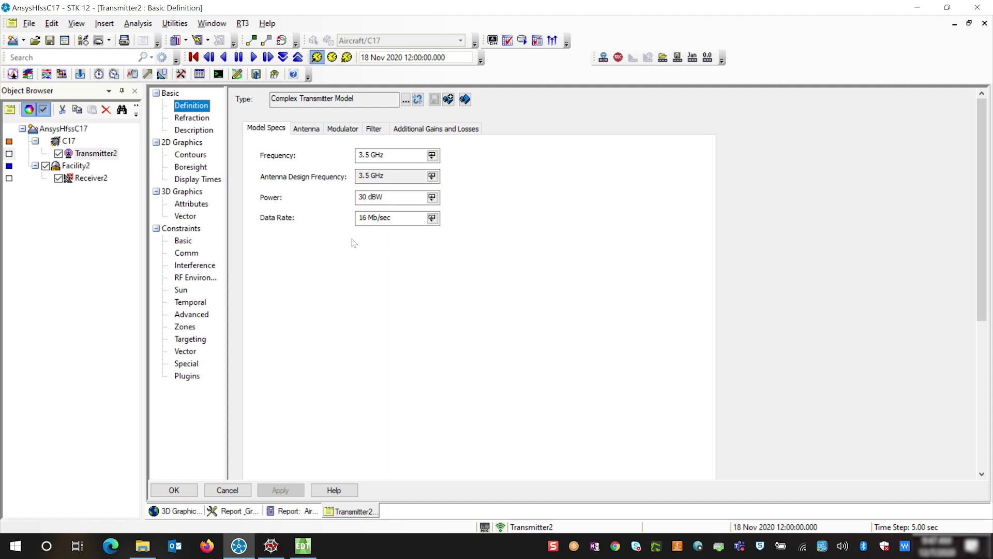
- Show the transmitter's 2D antenna gain contours, check the 3D volume graphics settings and accept the properties
left_click(188, 158)
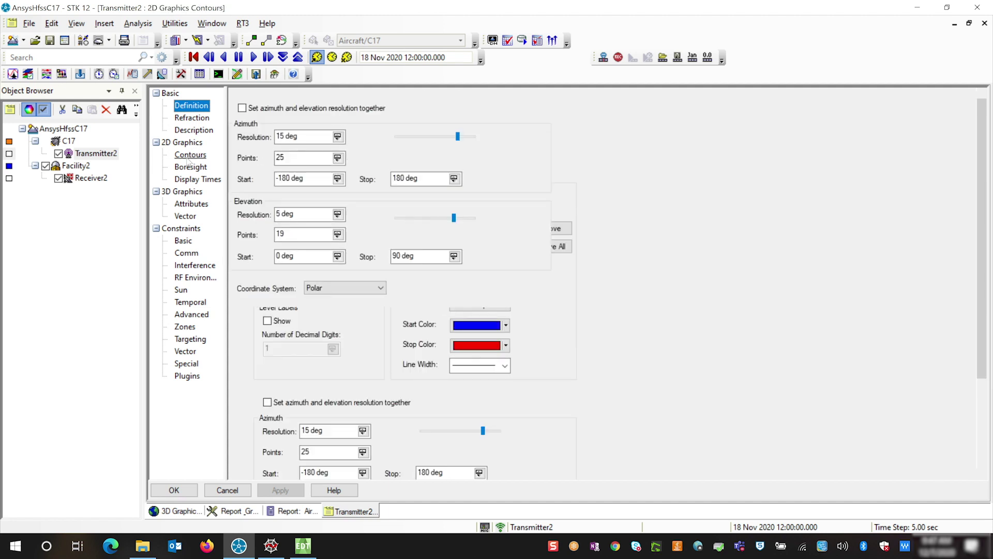
left_click(246, 100)
left_click(245, 99)
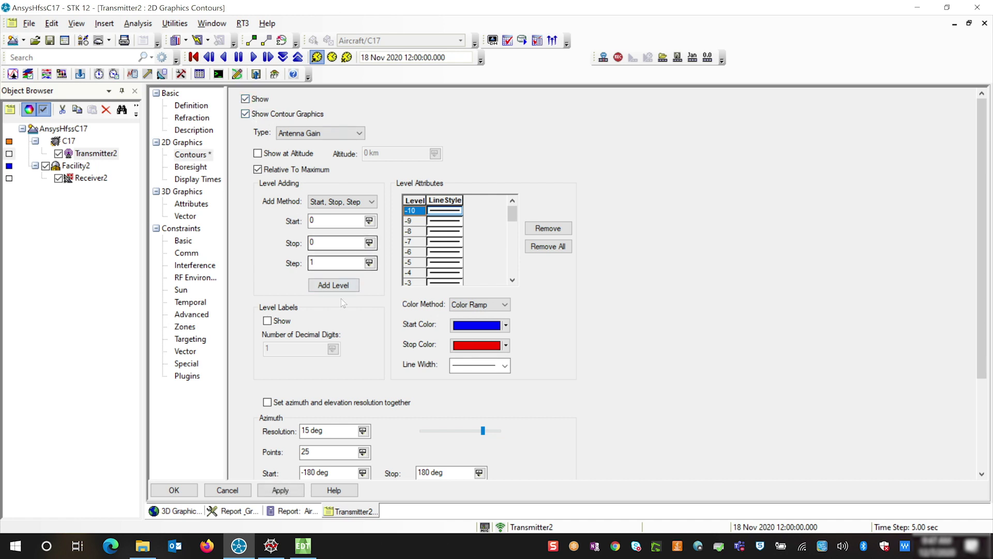
scroll(340, 299, "down", 3)
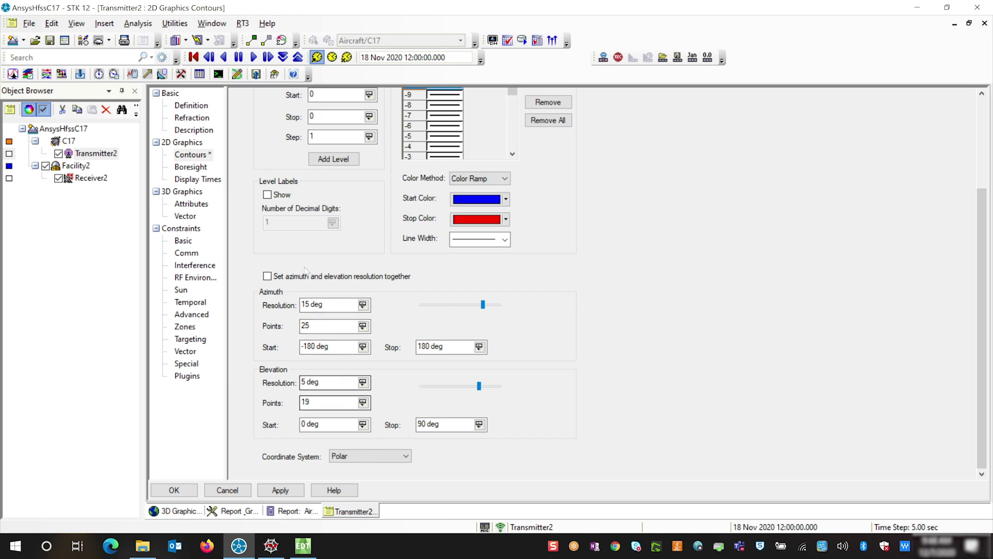
left_click(191, 203)
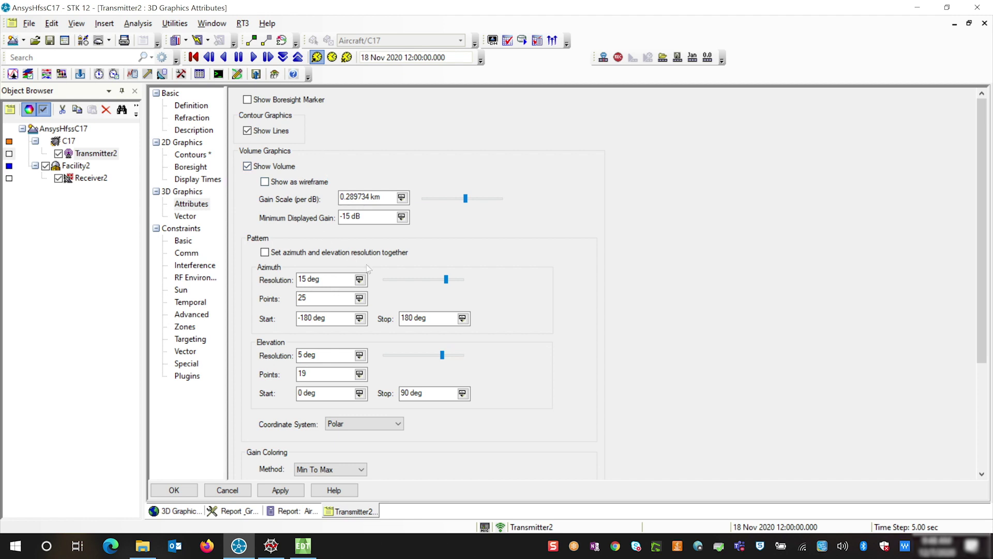
scroll(378, 265, "down", 3)
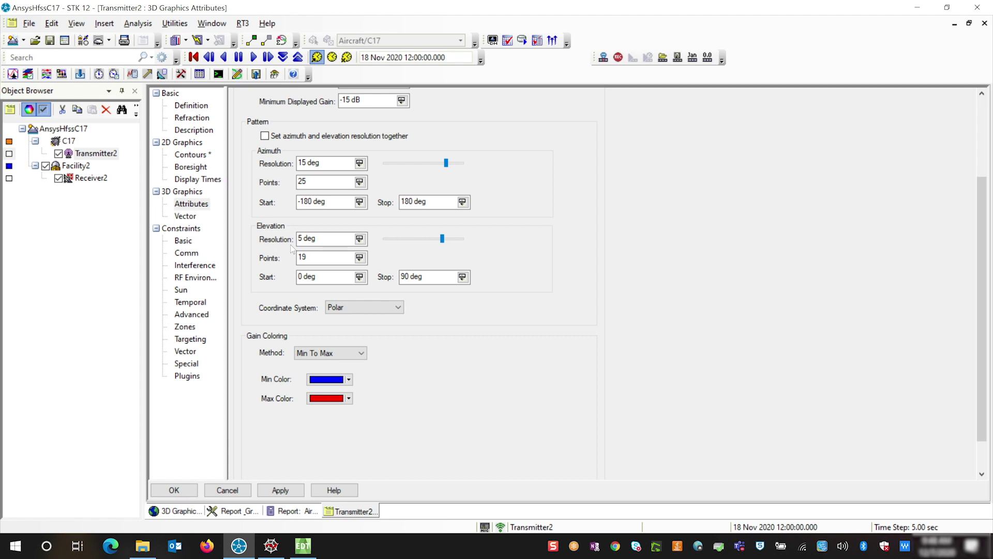
left_click(182, 490)
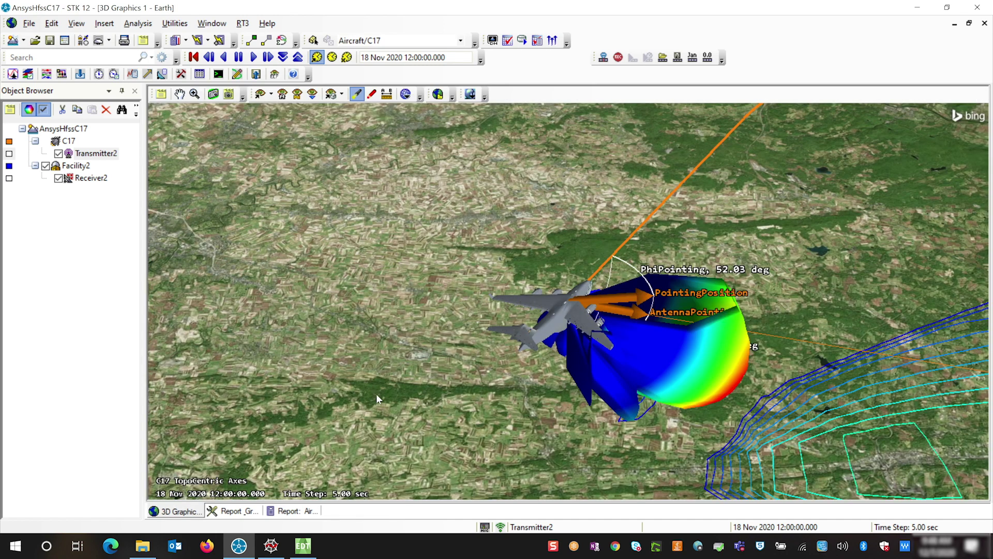
- Play the scenario animation to examine the antenna pattern along the C17's flight, and reset it to the start
left_click_drag(395, 376, 404, 379)
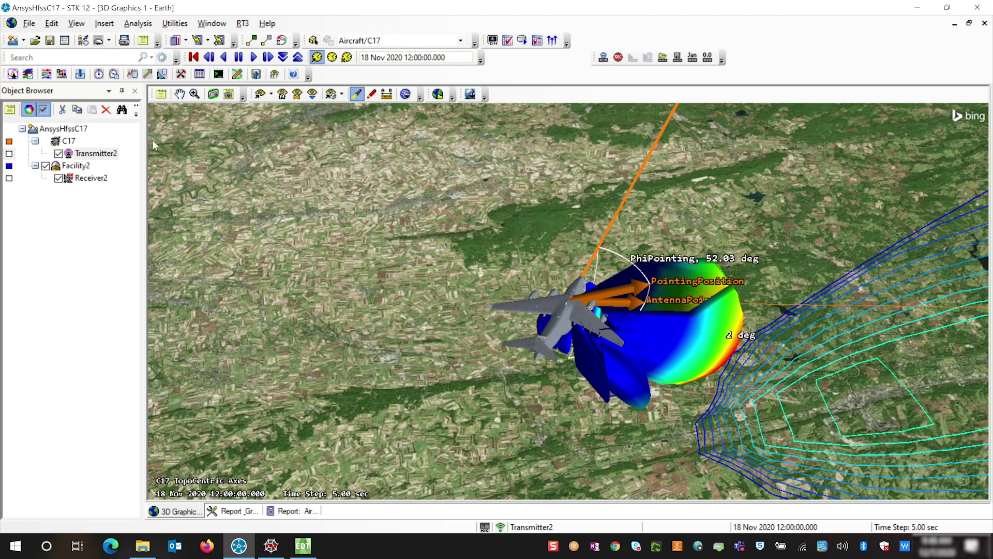
left_click(253, 58)
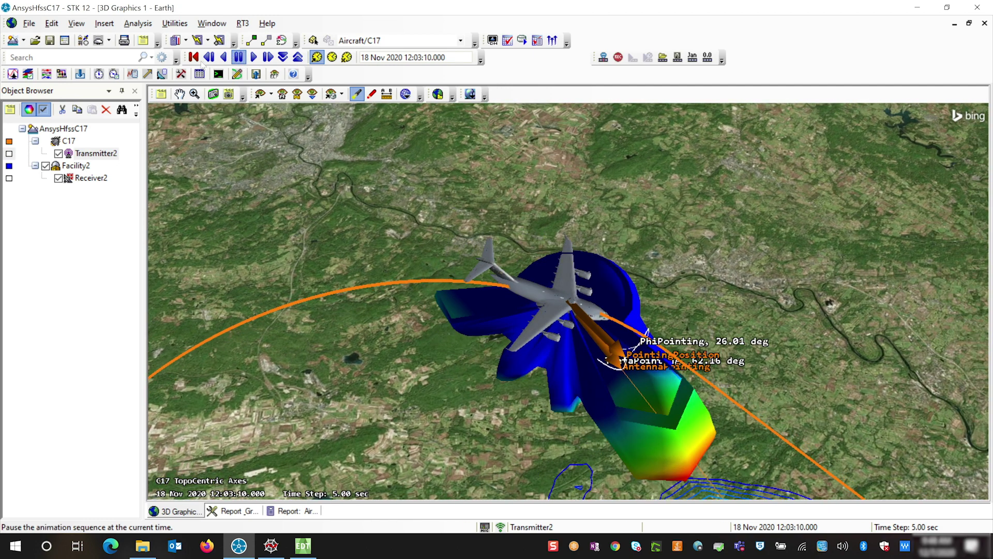
left_click(194, 57)
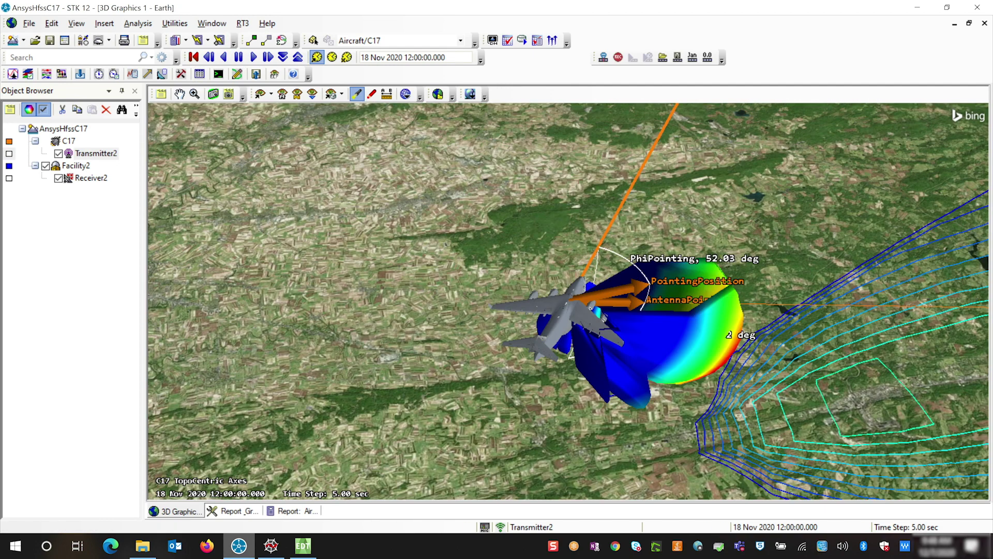
- Switch to Spyder, set load_ffd_from_file to True in PyVectorDrivingAntennaGainC17.py and run the script
left_click(270, 545)
scroll(239, 269, "down", 18)
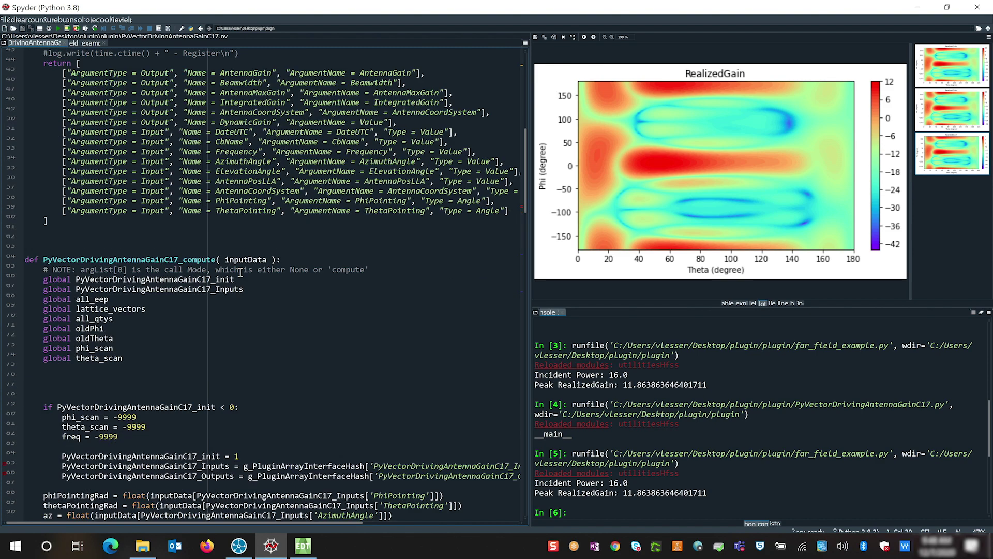
scroll(245, 279, "down", 1)
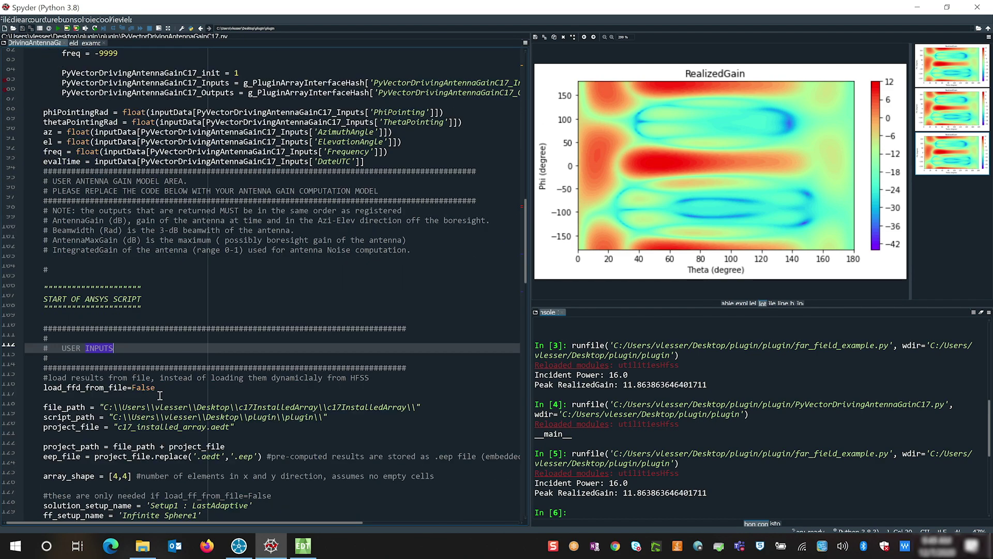
left_click_drag(157, 388, 132, 392)
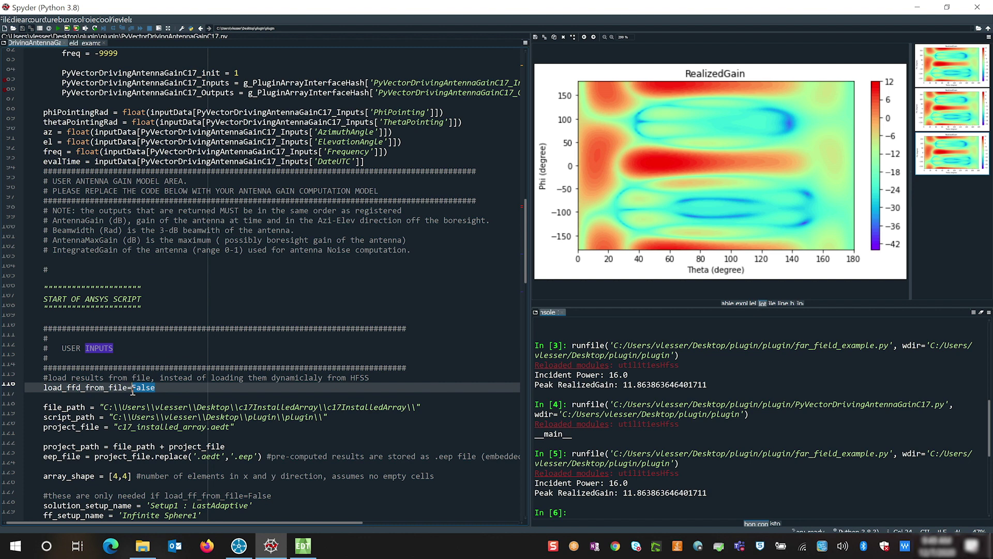
type("True")
key("F5")
- Switch to STK and open the antenna script settings in Transmitter2's basic definition
left_click(239, 545)
double_click(96, 154)
left_click(306, 128)
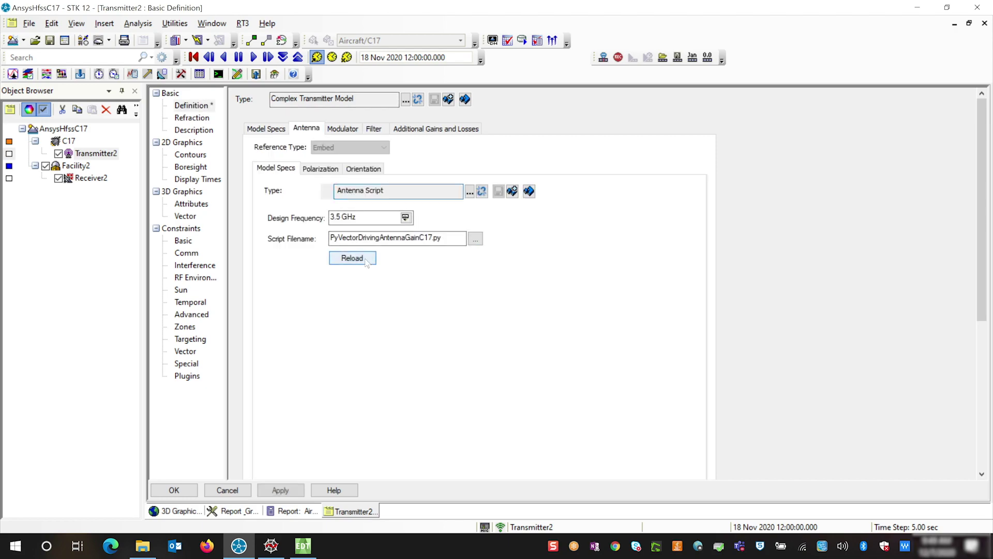